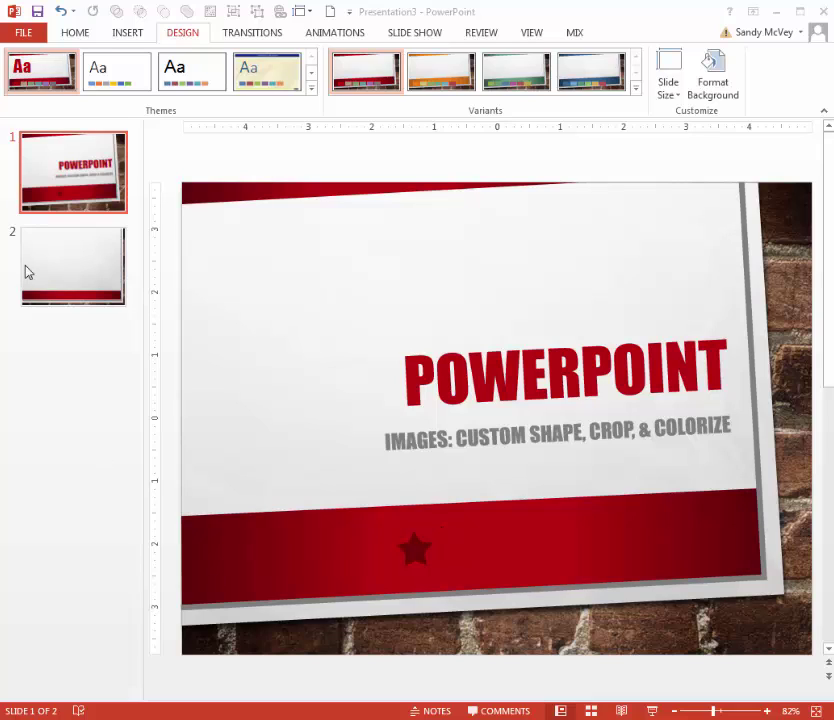
Select the slide 2 thumbnail to edit the blank second slide
click(95, 268)
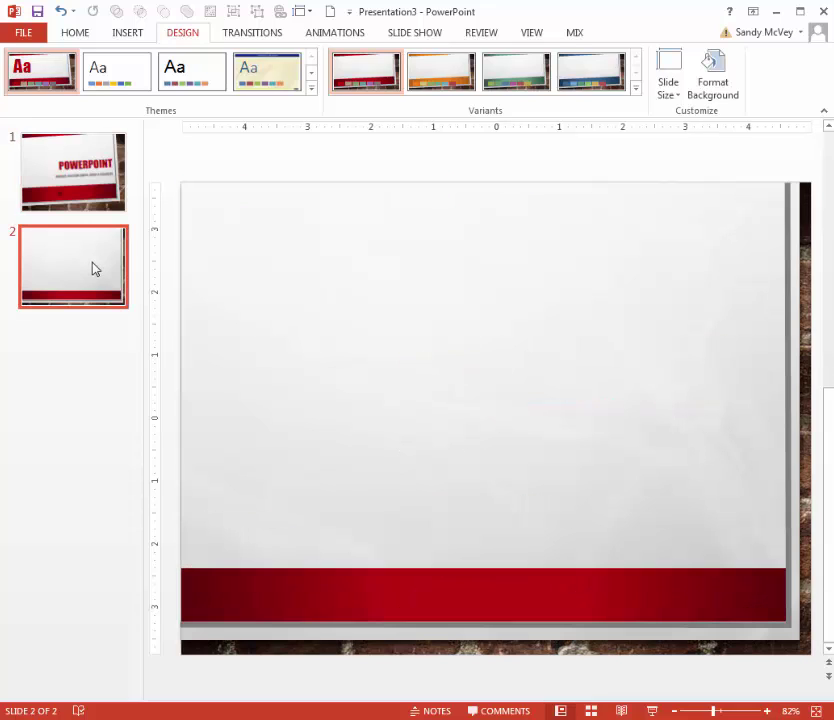
Insert the Slide1 picture onto slide 2 and nudge it slightly up and left
click(128, 33)
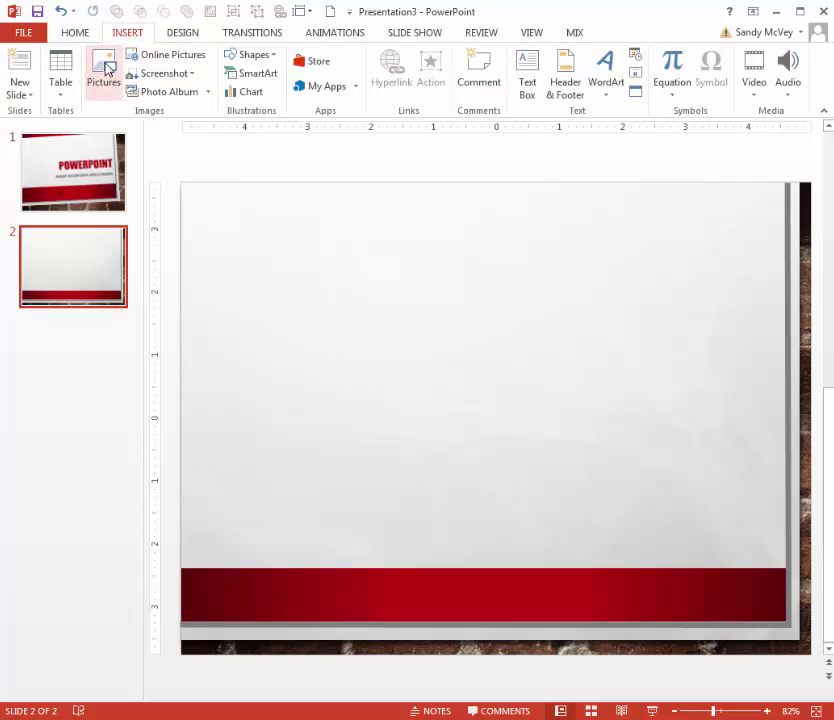
click(106, 72)
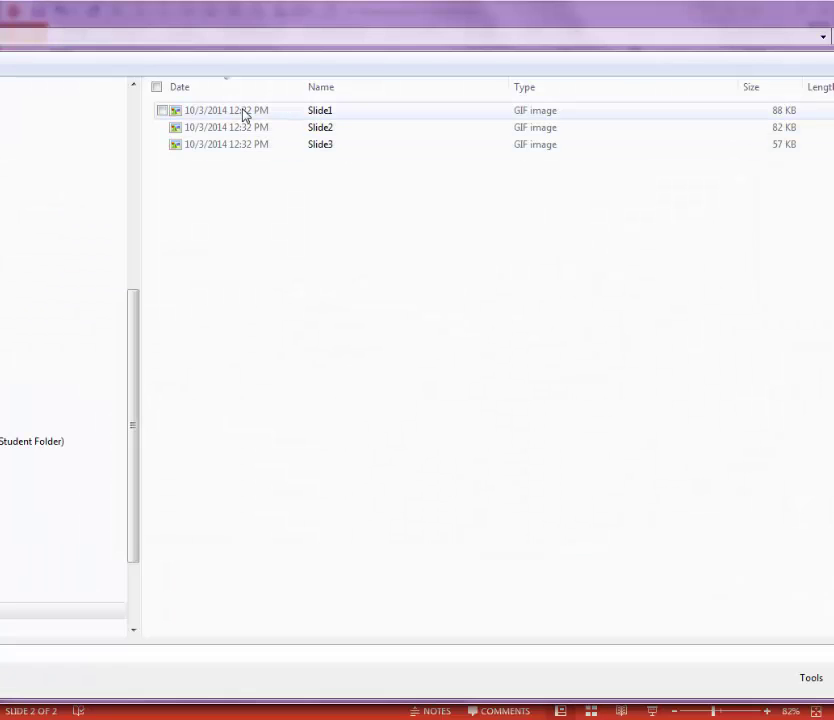
click(243, 112)
key(Return)
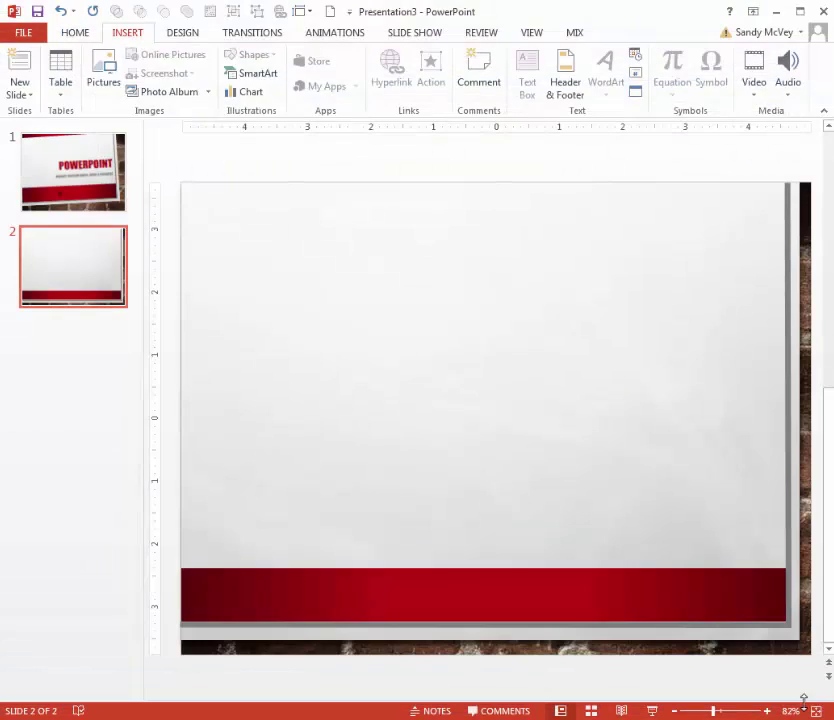
drag(505, 365, 476, 320)
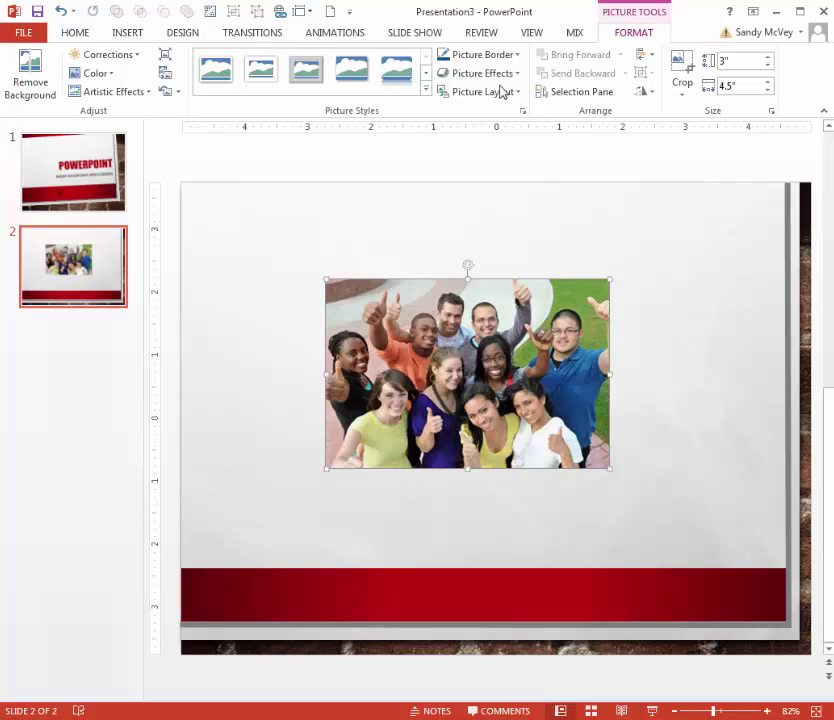
Try a few picture styles, then apply the Metal Oval style to the group photo
click(426, 89)
click(357, 163)
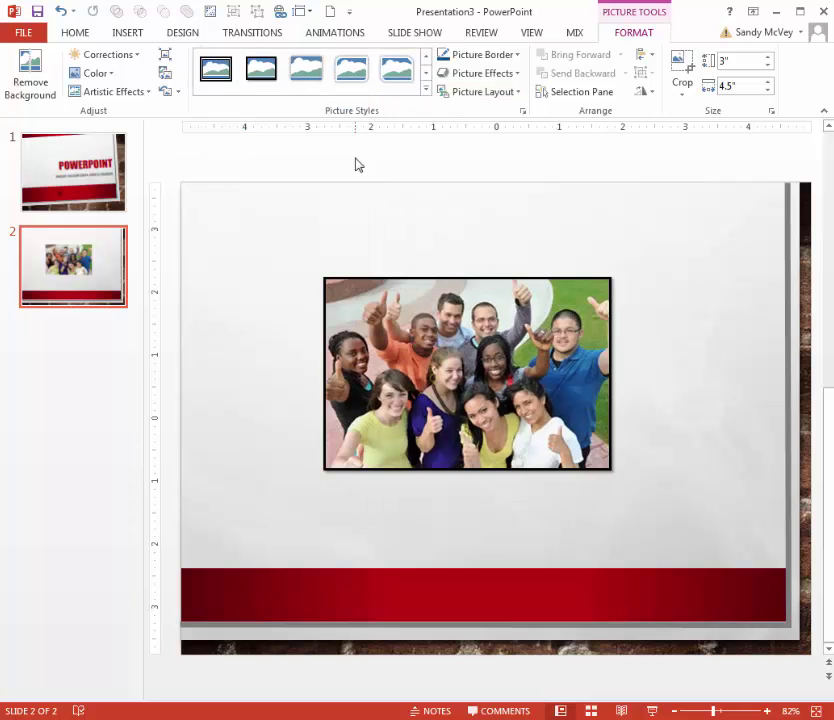
click(424, 88)
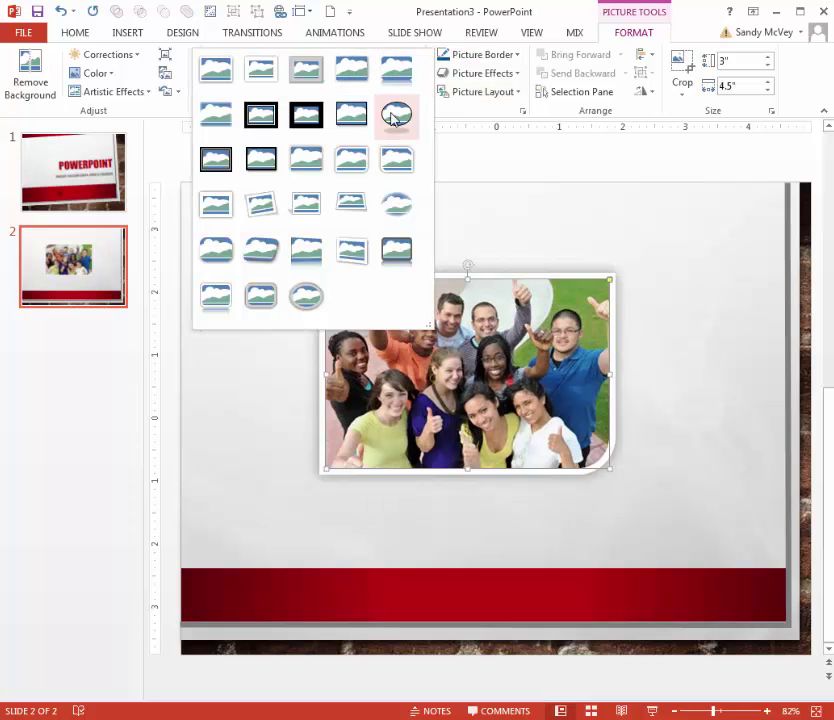
click(396, 115)
click(424, 91)
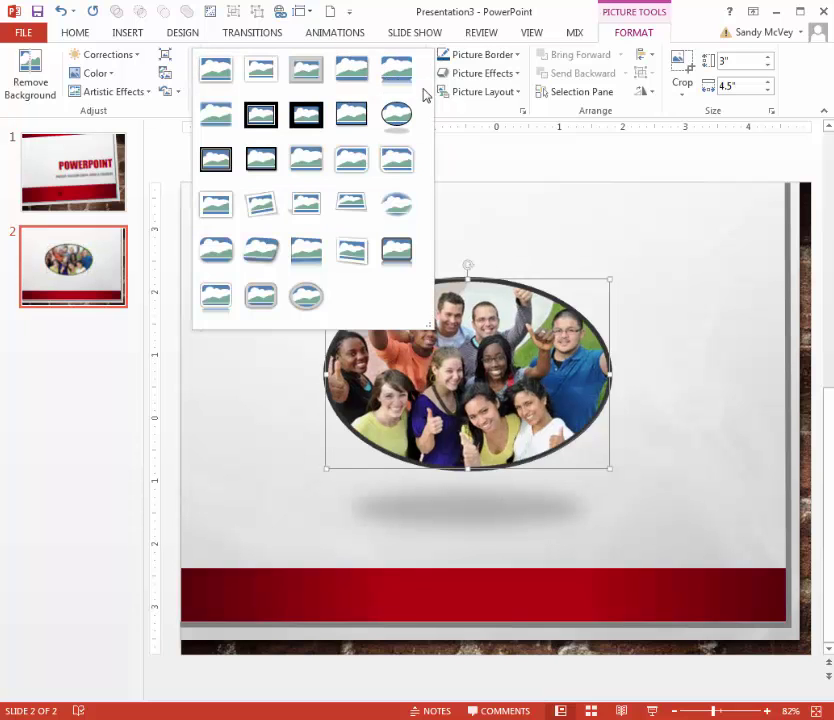
click(313, 296)
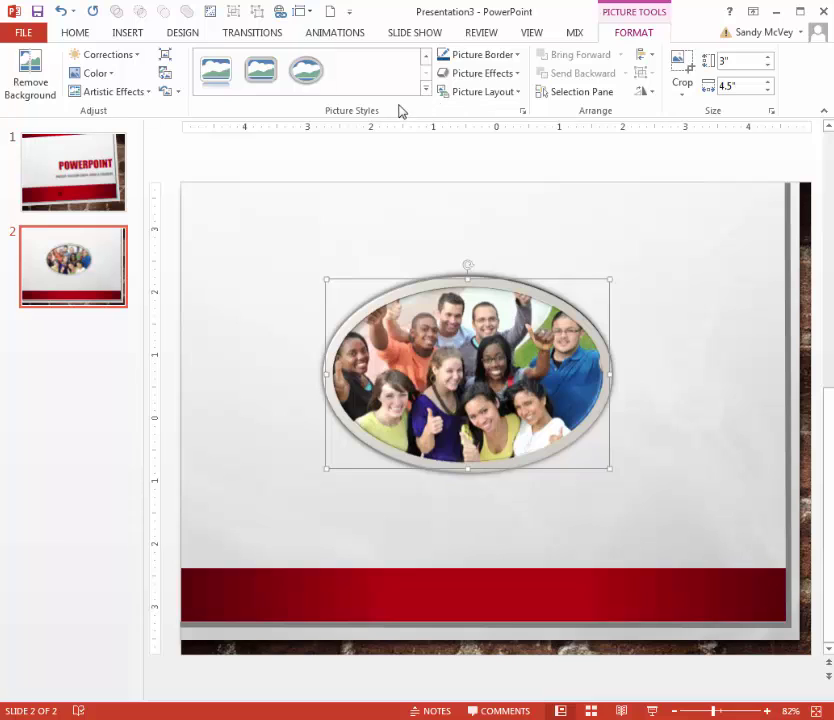
Apply a brightness/contrast correction preset, then recolor the photo with the Yellow variation
click(139, 60)
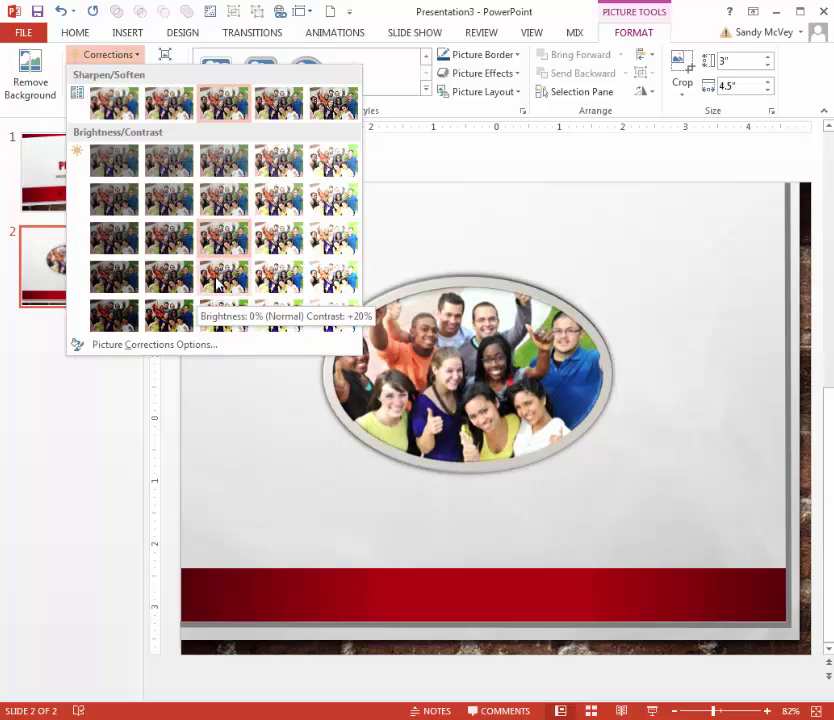
click(164, 251)
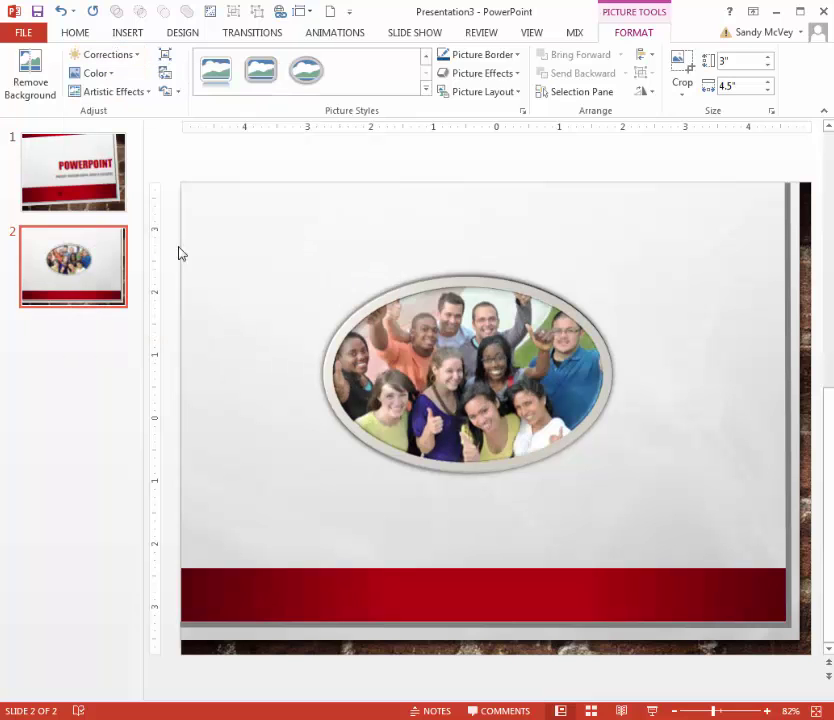
click(105, 75)
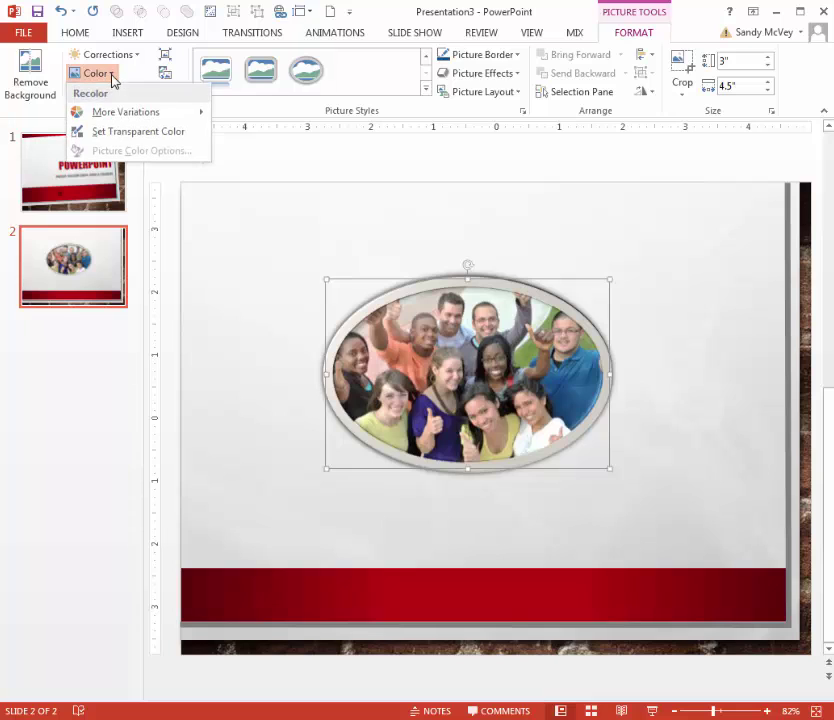
mouse_move(128, 114)
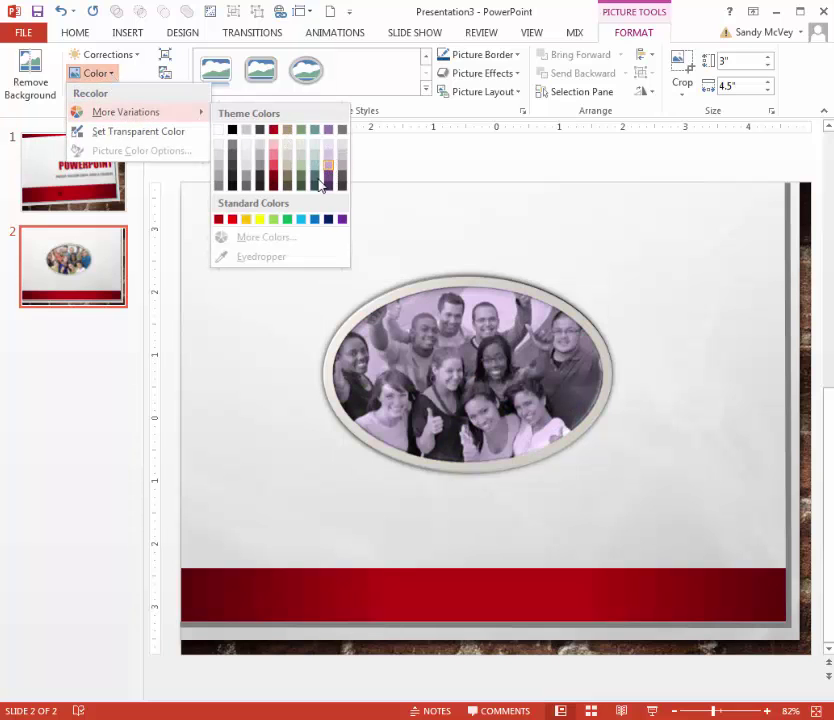
click(259, 220)
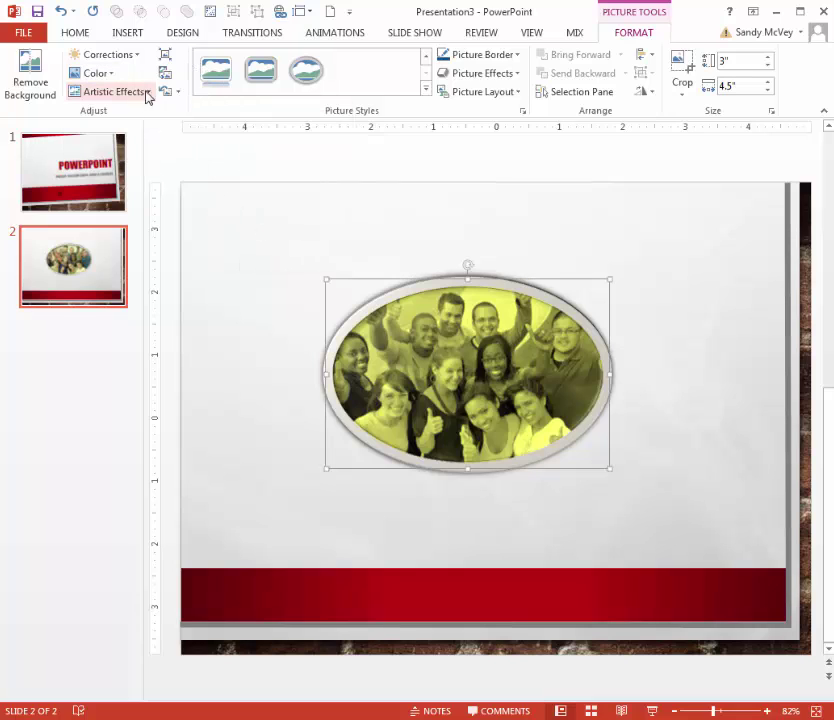
Set the oval frame's picture border to a grey-blue theme colour
click(150, 94)
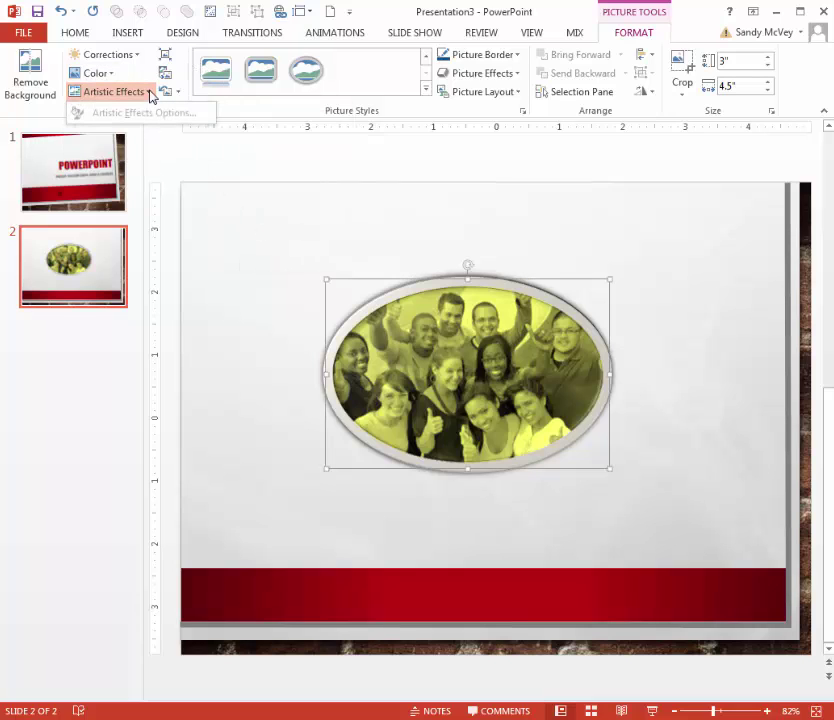
click(148, 94)
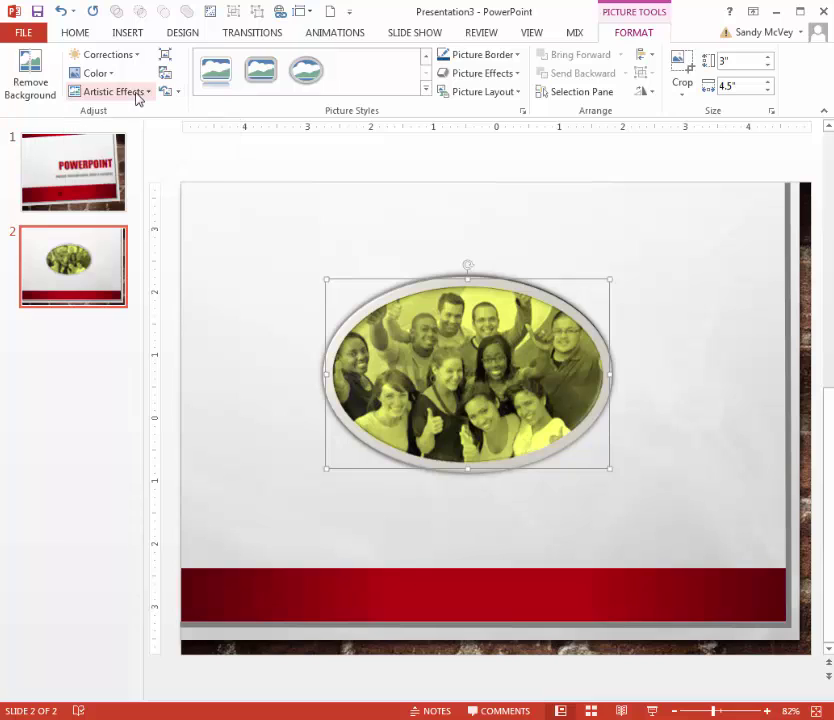
click(518, 58)
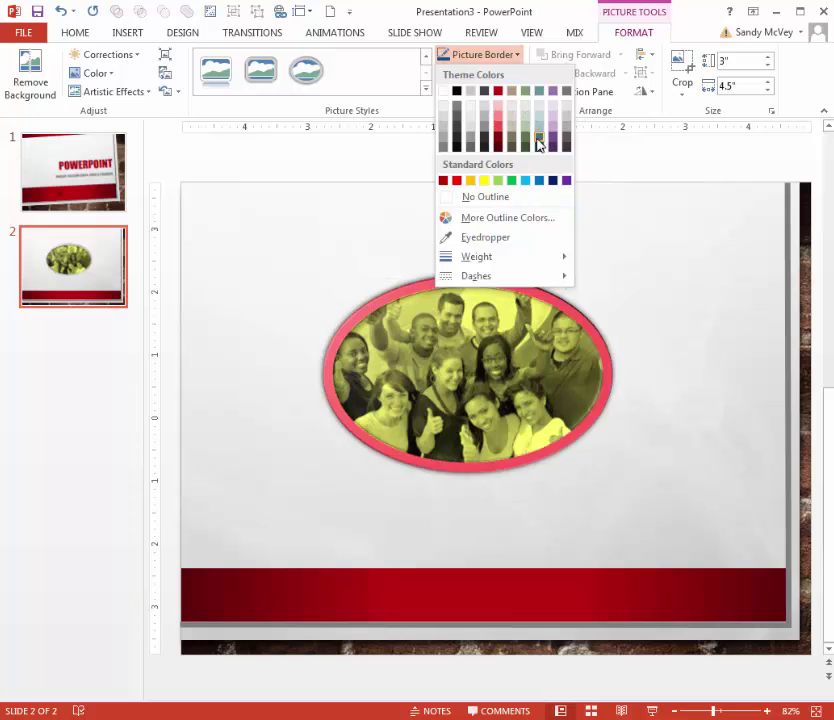
click(497, 118)
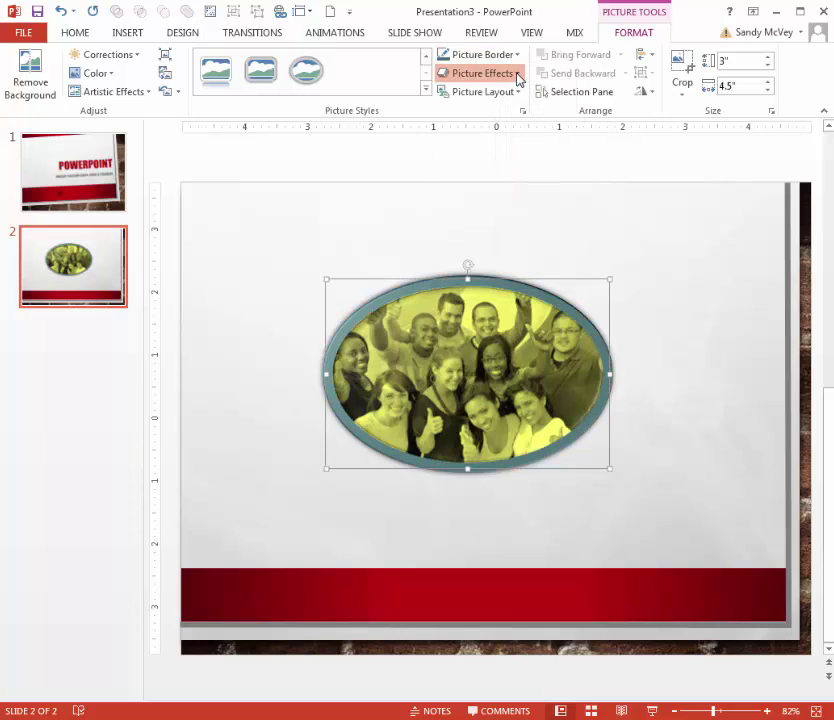
Add a soft glow variation around the oval photo
click(517, 75)
mouse_move(507, 226)
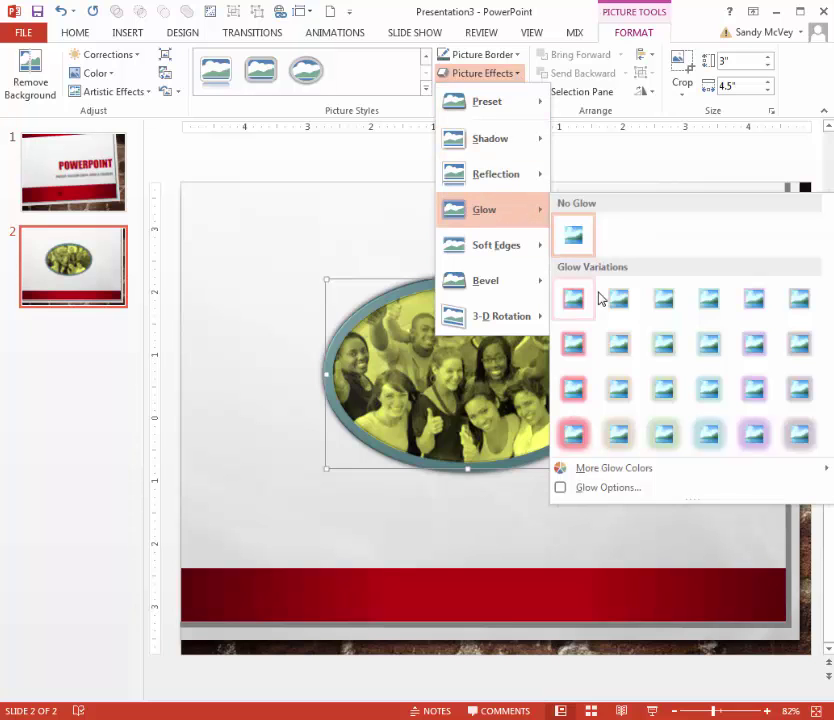
click(624, 390)
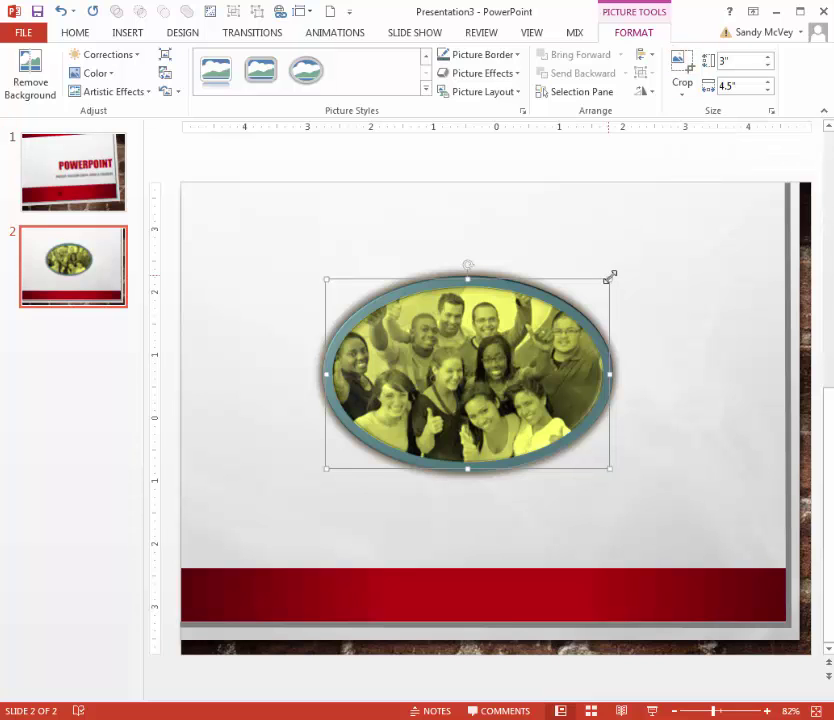
Resize the photo with its corner and edge handles to about 5.53" by 8.13"
drag(611, 280, 720, 206)
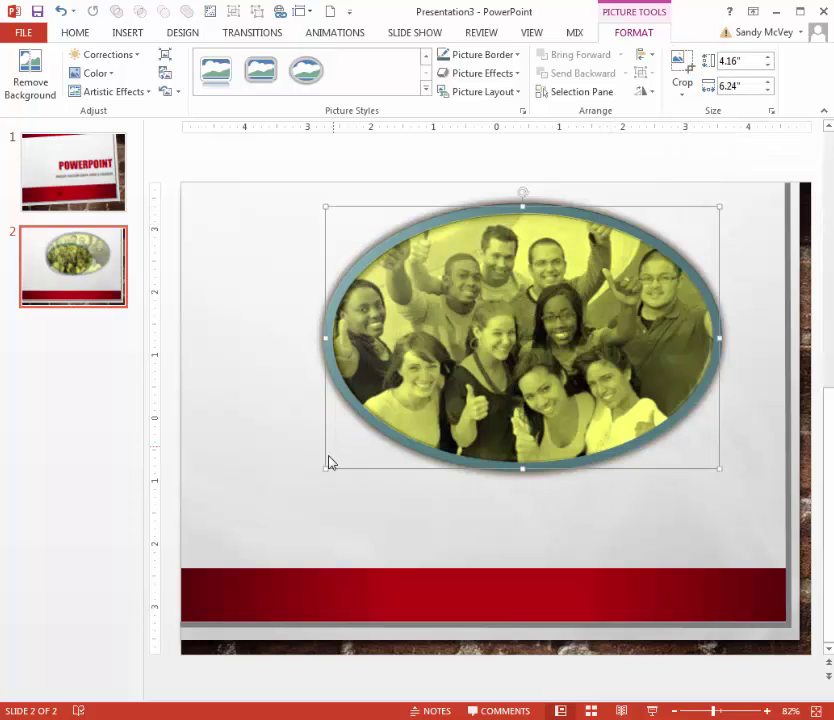
drag(322, 468, 212, 546)
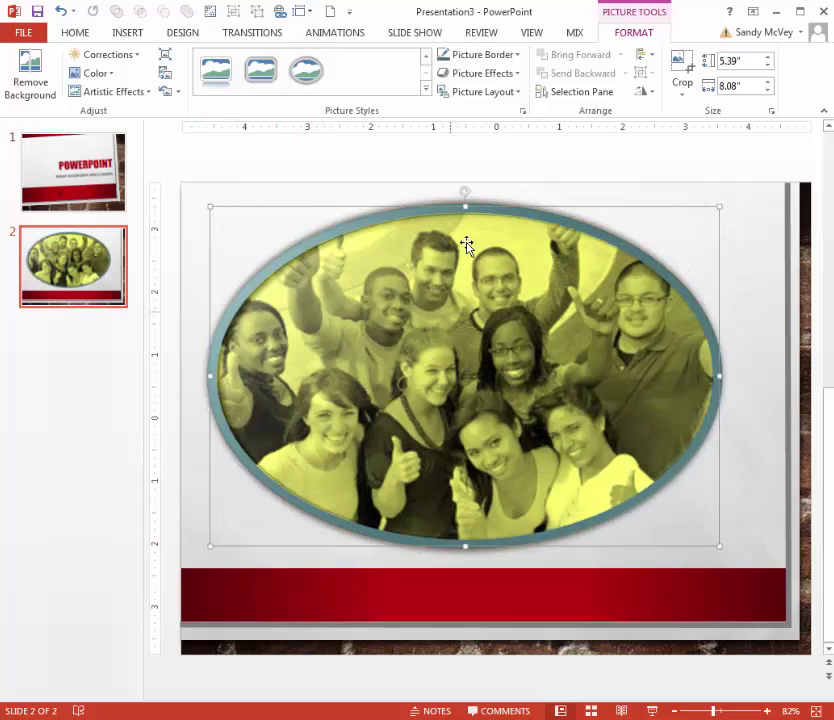
drag(466, 206, 467, 266)
mouse_move(207, 406)
mouse_down()
mouse_move(341, 402)
mouse_move(207, 418)
mouse_up()
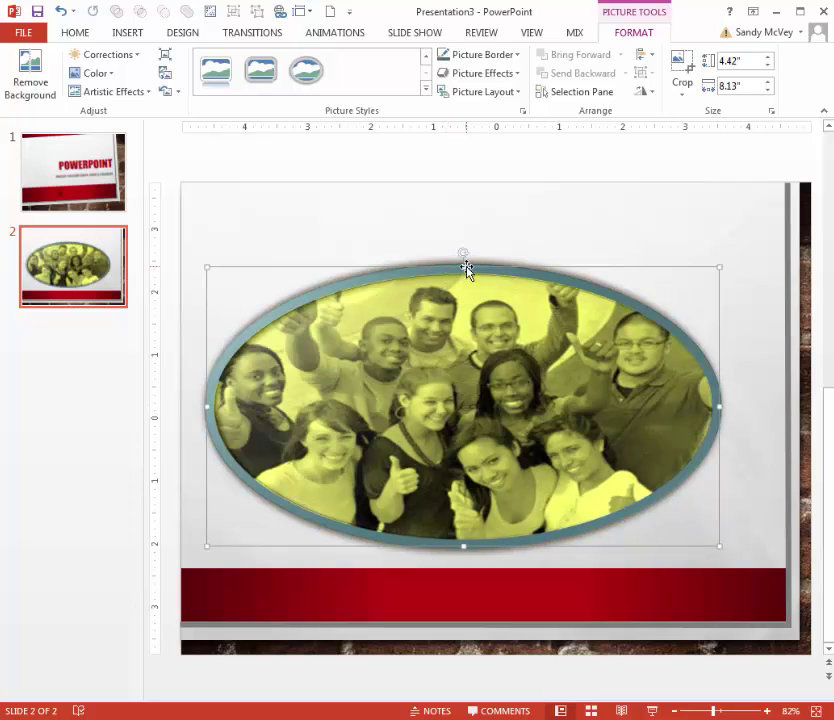
drag(463, 266, 463, 197)
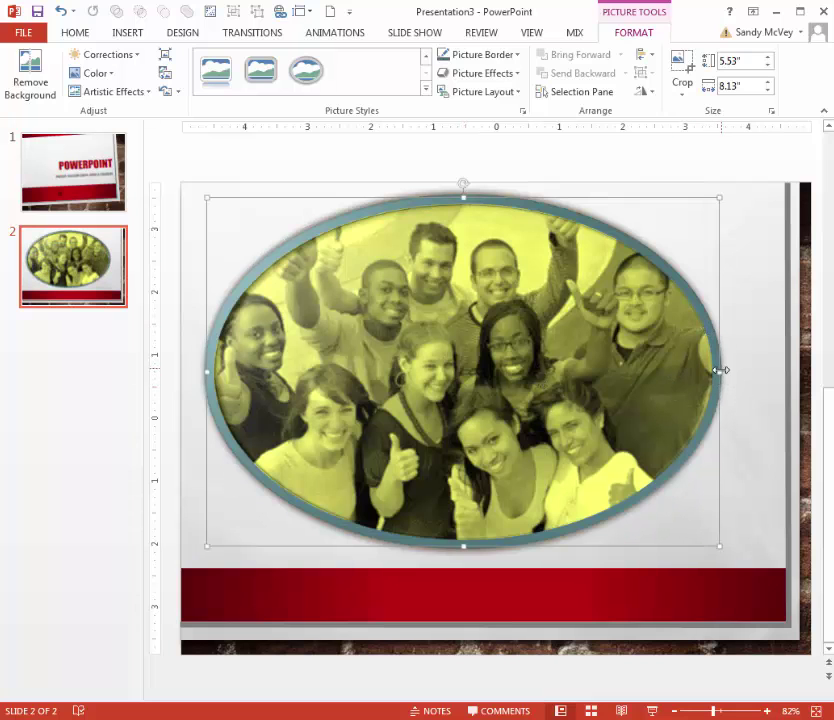
Crop the photo's right side inward and move the oval to the right
click(681, 66)
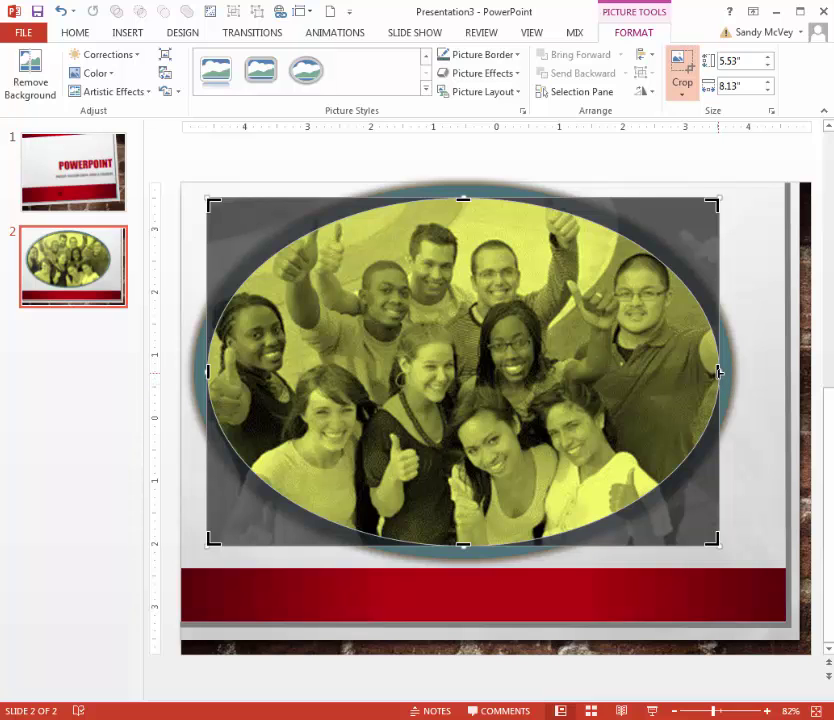
drag(719, 372, 627, 378)
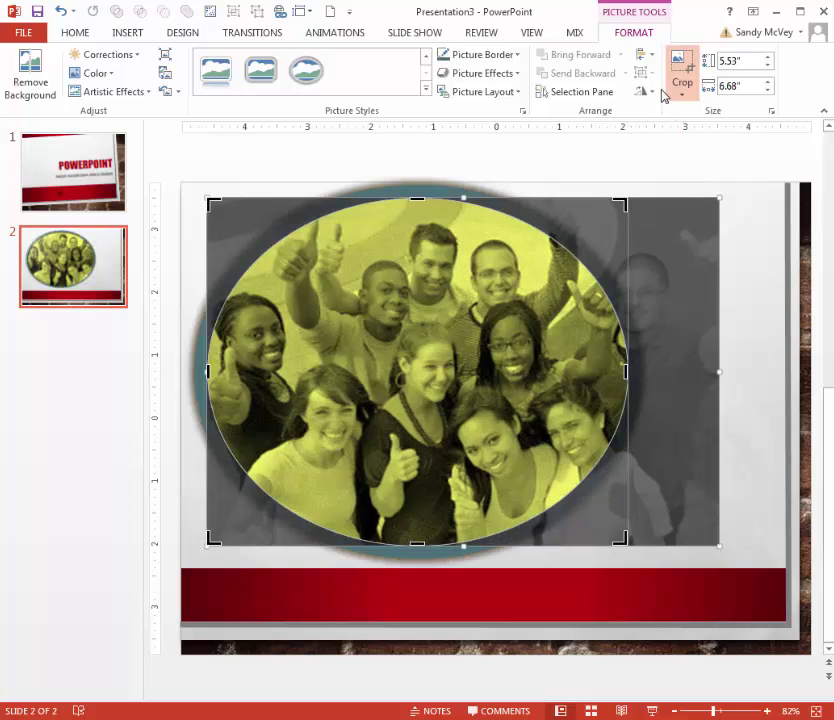
click(686, 64)
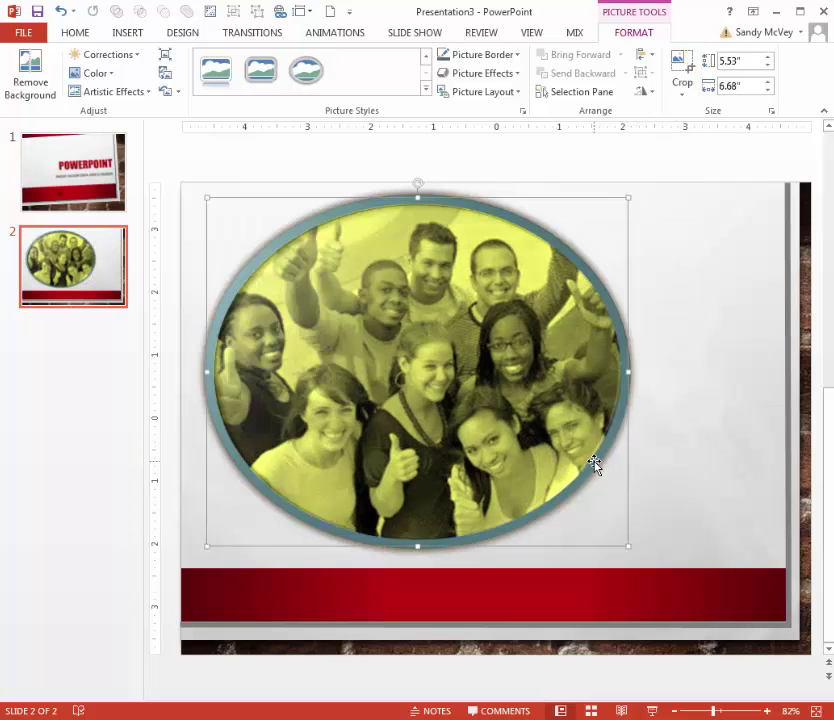
drag(551, 387, 605, 384)
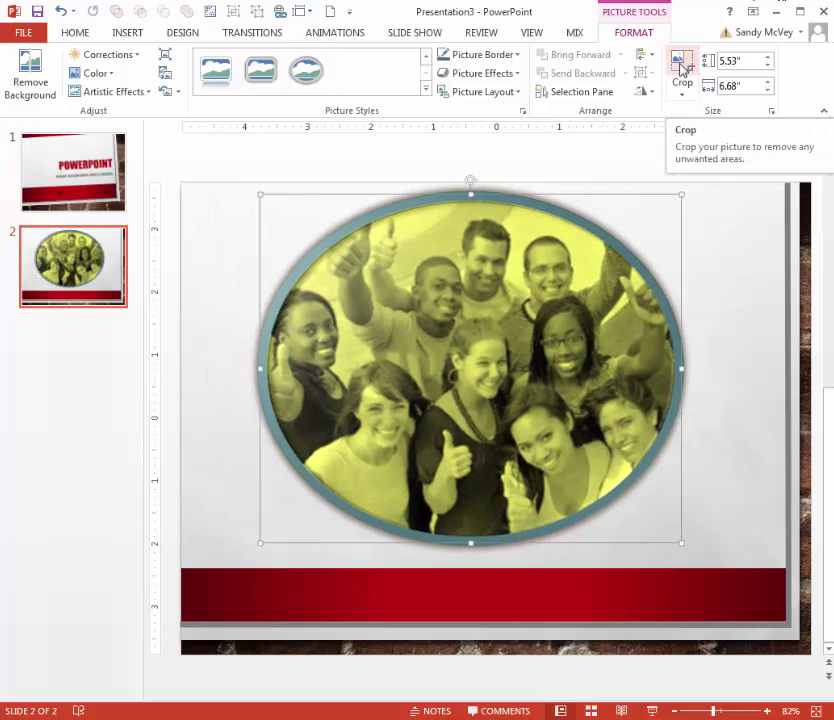
Crop again, sliding the image right inside the oval to leave its left side blank
click(683, 68)
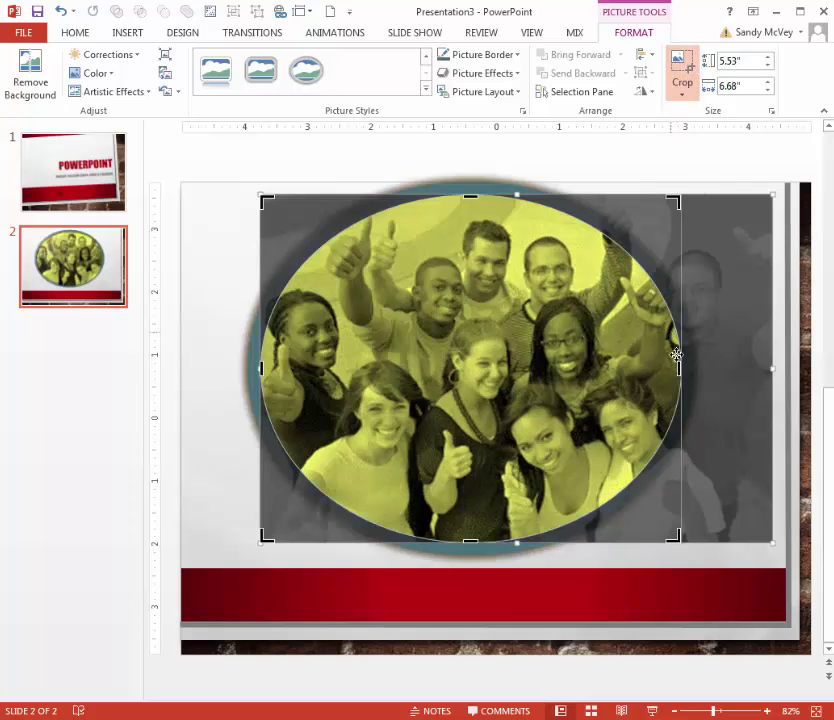
drag(428, 365, 548, 346)
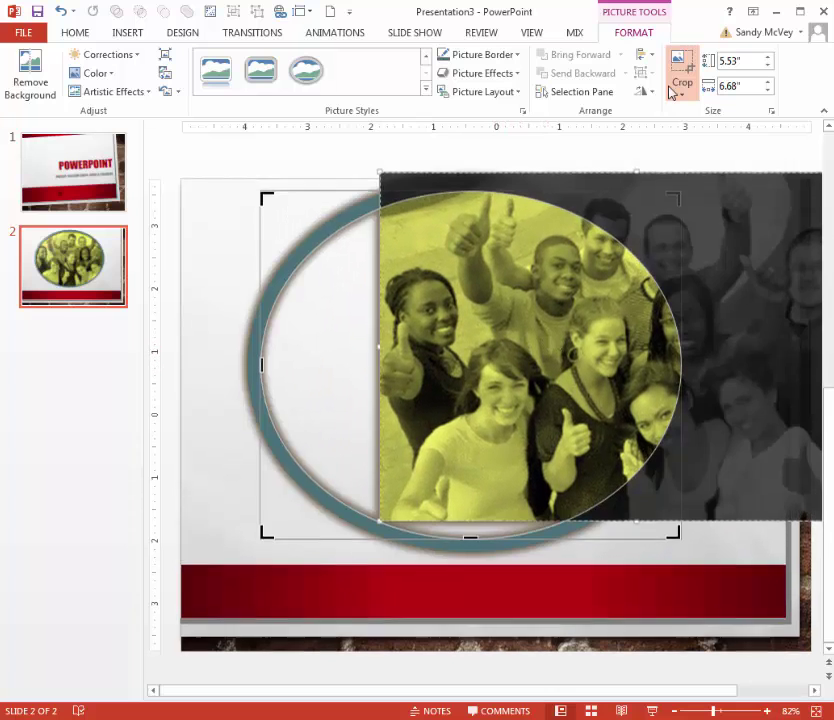
key(Escape)
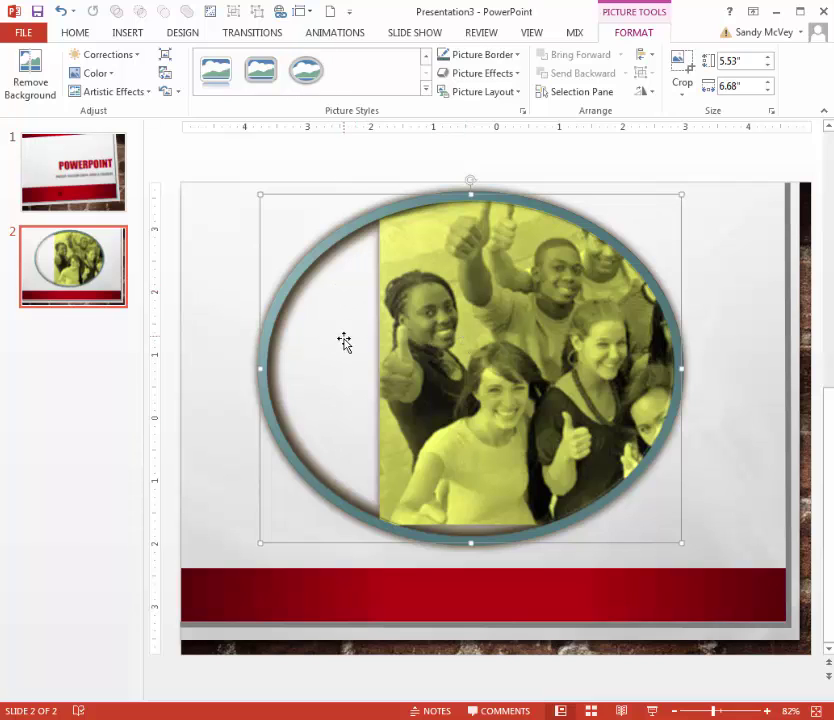
Draw a text box in the oval's empty left area containing "Cool" and "People" on two lines
click(124, 33)
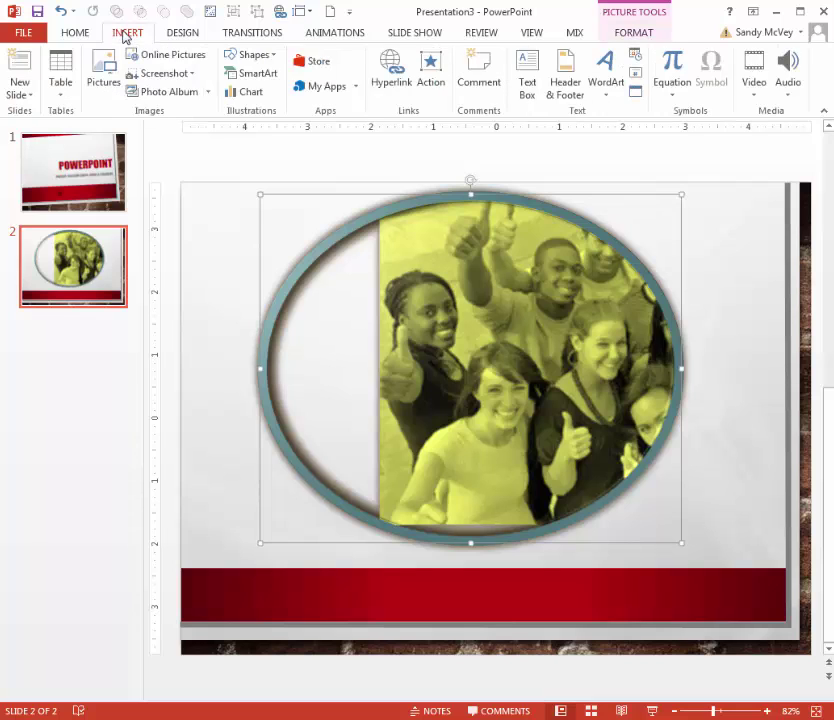
click(533, 67)
mouse_move(311, 302)
mouse_down()
mouse_move(348, 339)
mouse_move(373, 408)
mouse_up()
text(C)
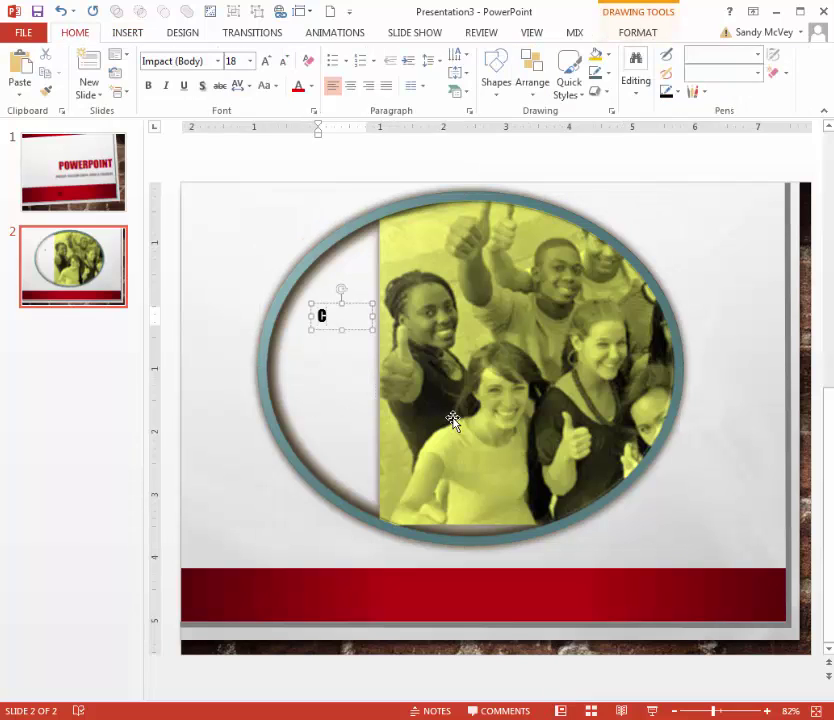
text(ool)
key(Return)
text(People)
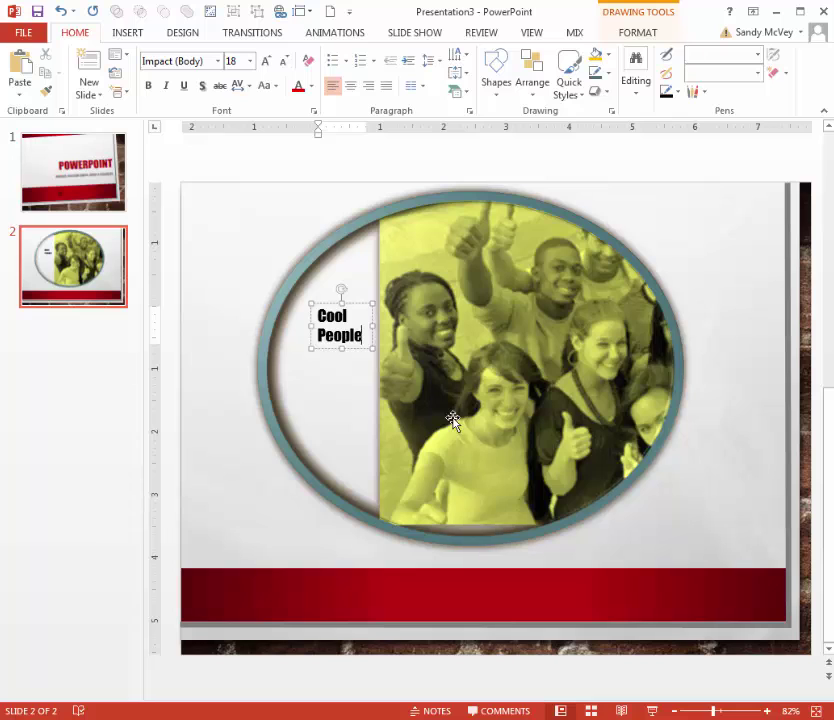
Set the text direction to Rotate all text 270° and stretch the box vertically
click(340, 289)
drag(319, 292, 303, 330)
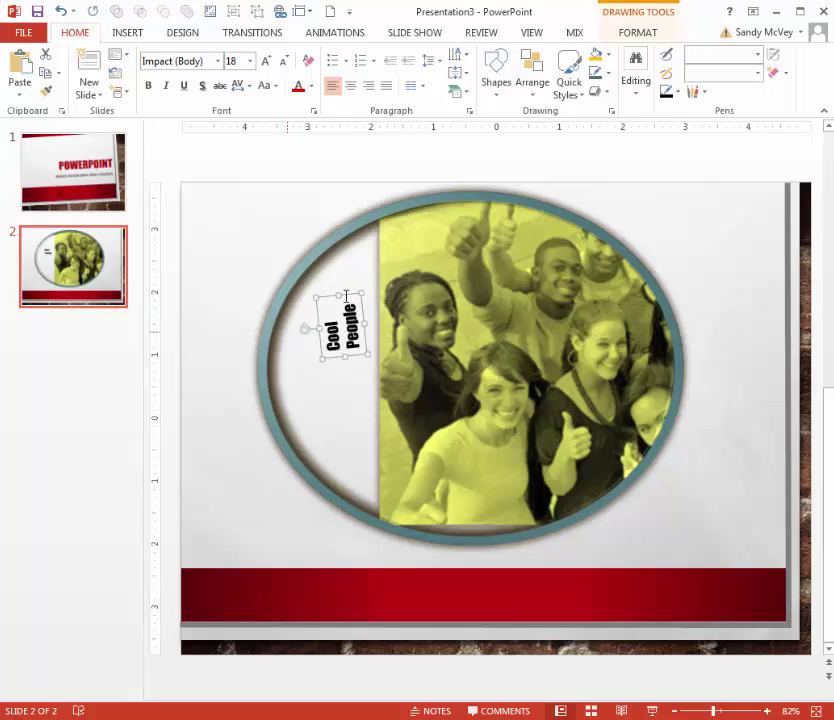
click(464, 57)
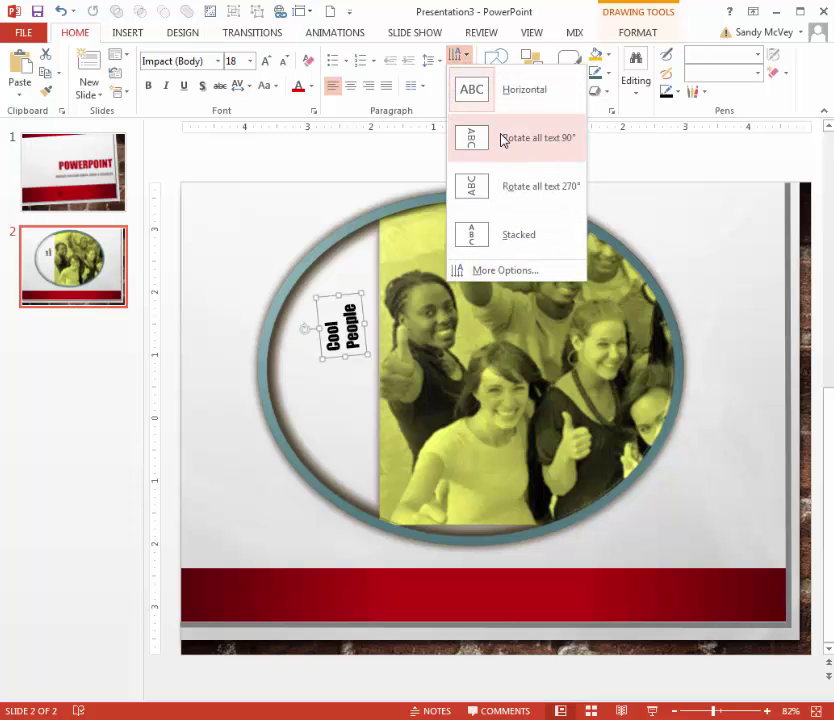
click(508, 186)
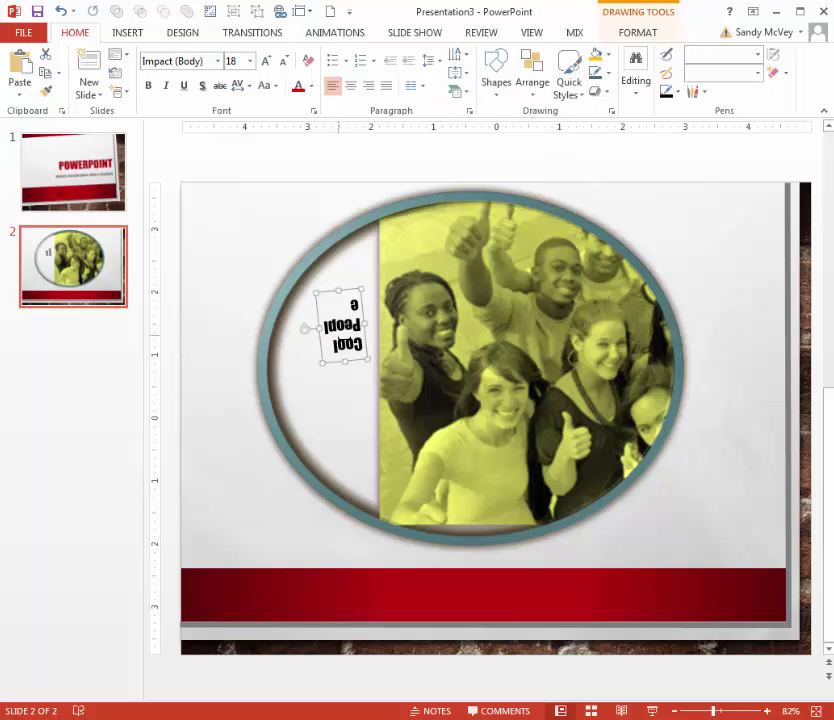
drag(309, 330, 339, 289)
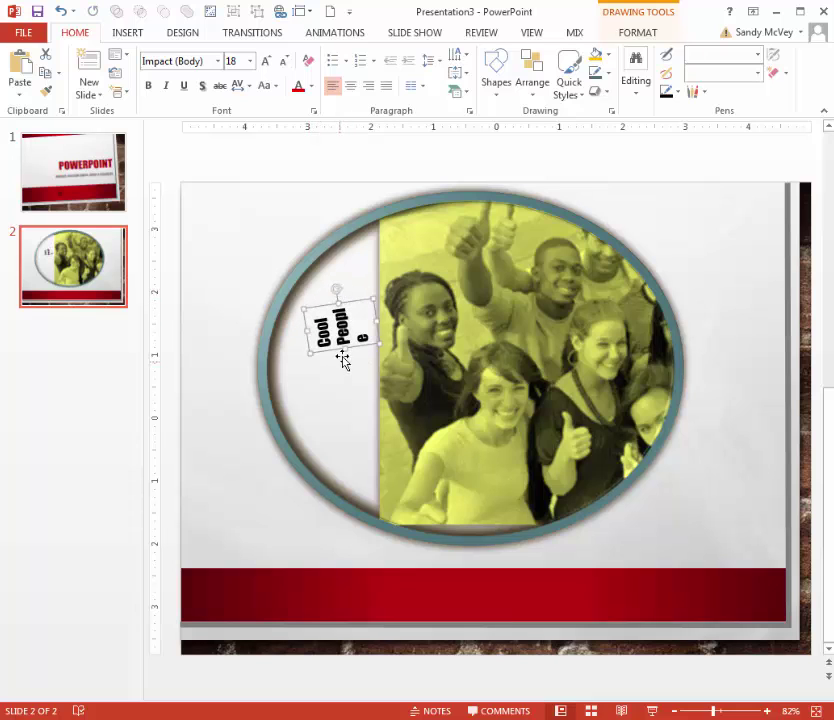
drag(345, 350, 348, 432)
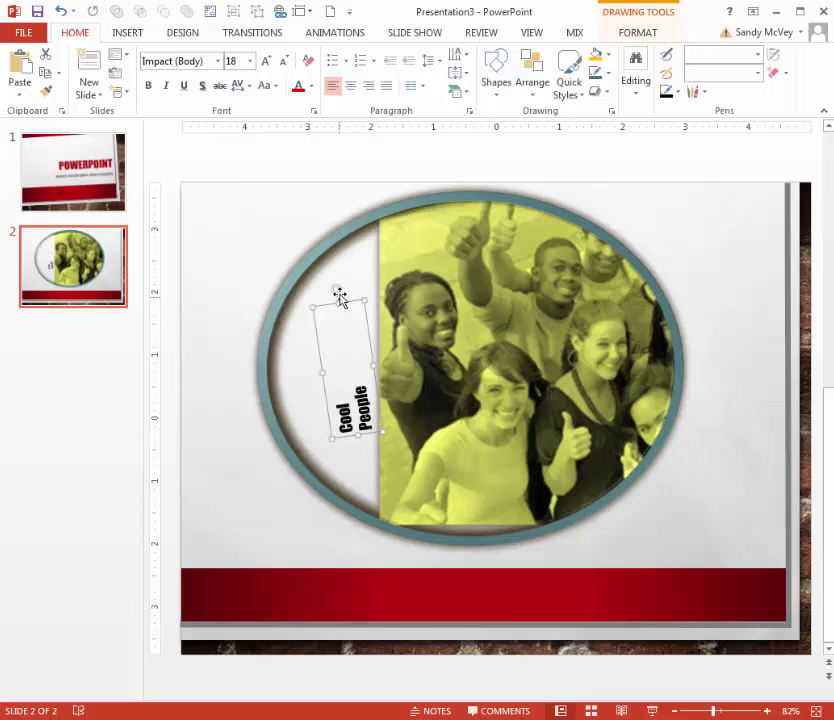
drag(337, 302, 335, 279)
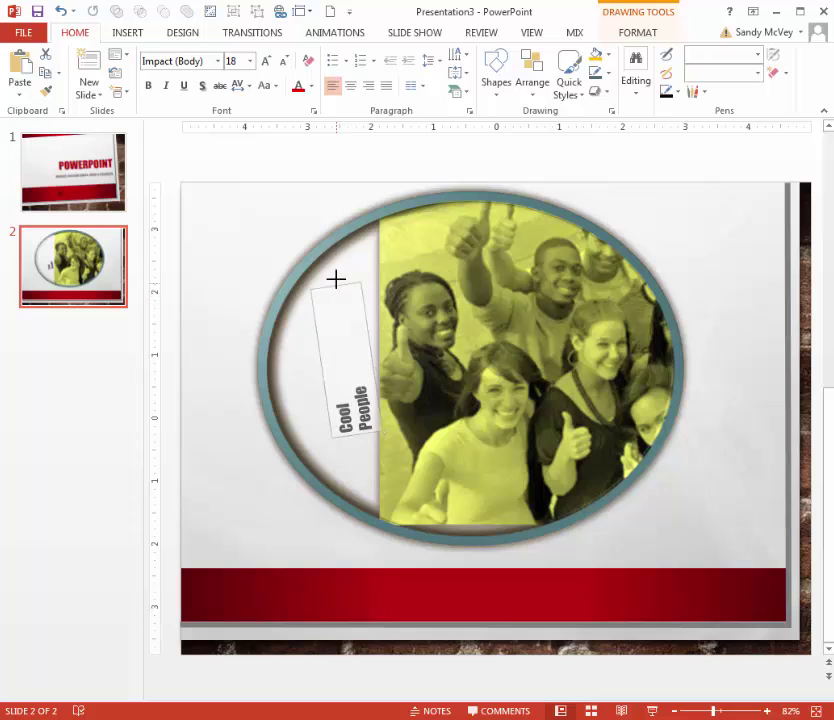
Join "Cool People" onto one line and straighten the text box upright
click(343, 395)
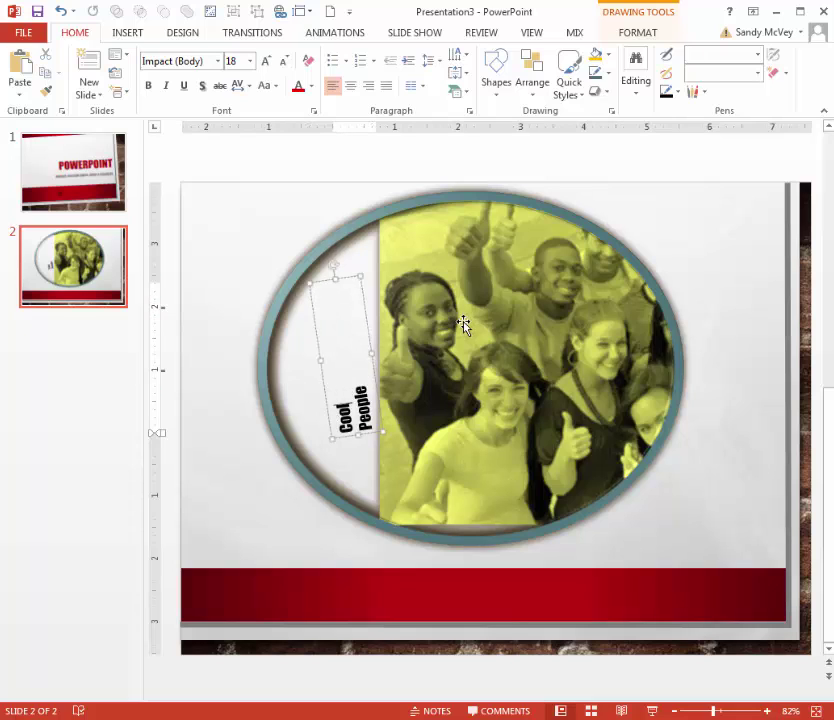
key(BackSpace)
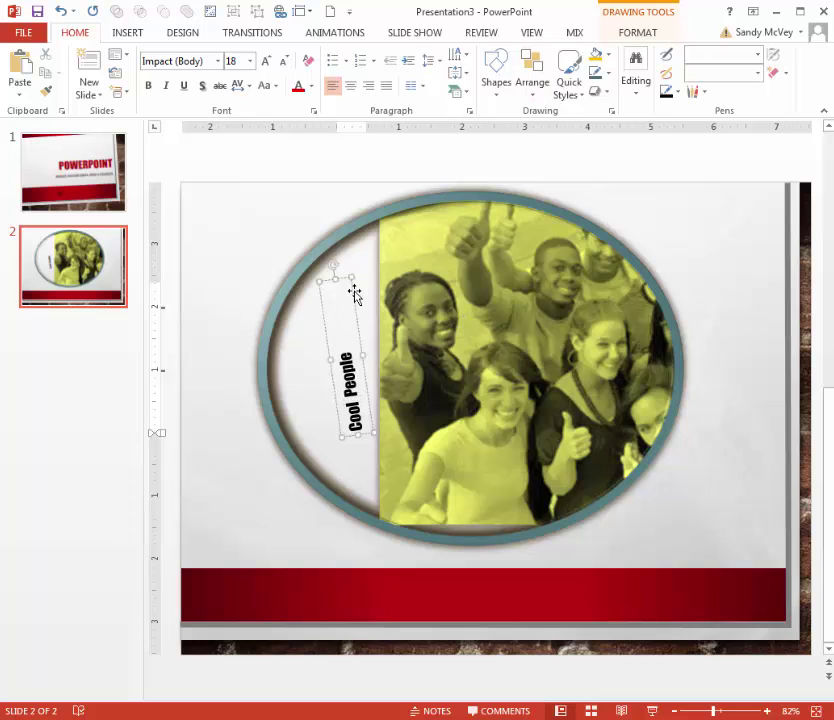
drag(335, 264, 344, 266)
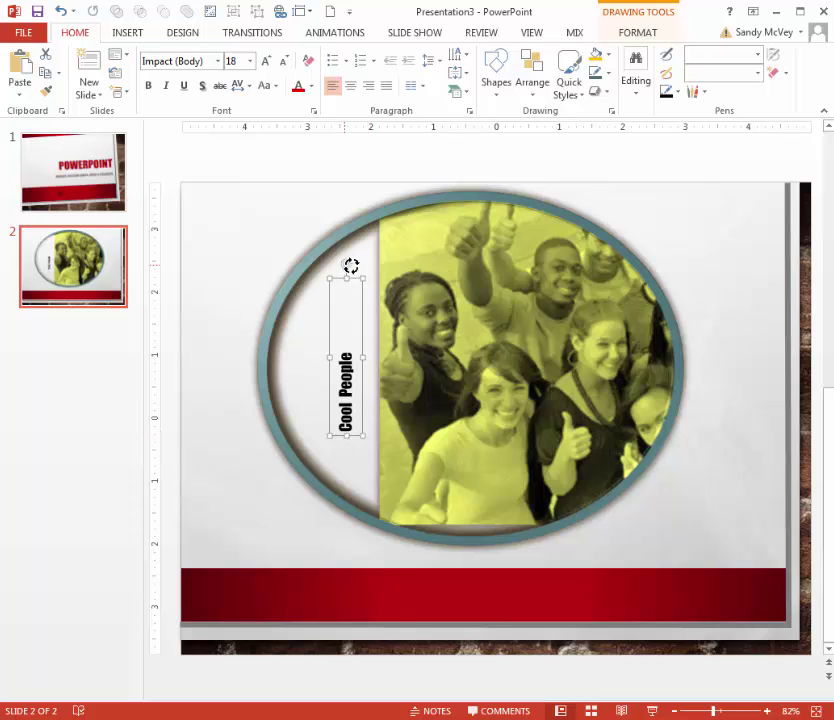
drag(352, 266, 360, 266)
click(251, 62)
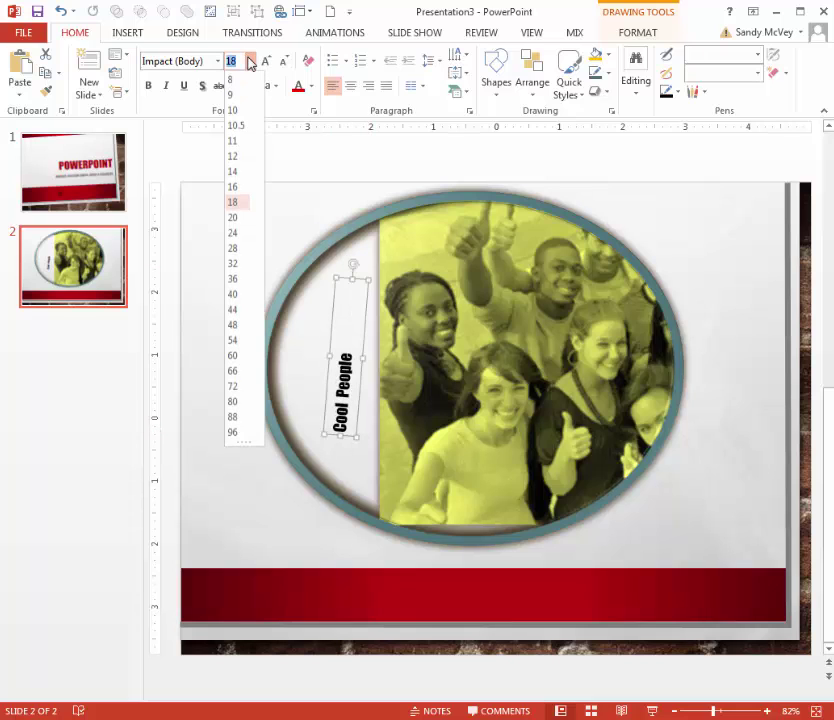
Set the text to 36 pt and lengthen the box so "Cool People" fits one vertical line
click(236, 280)
drag(354, 279, 367, 229)
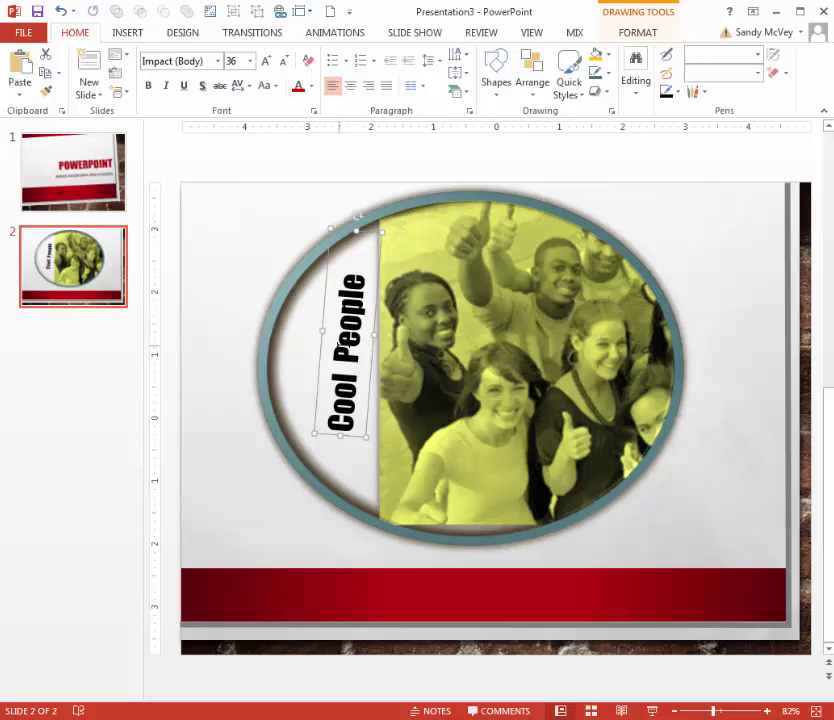
click(255, 448)
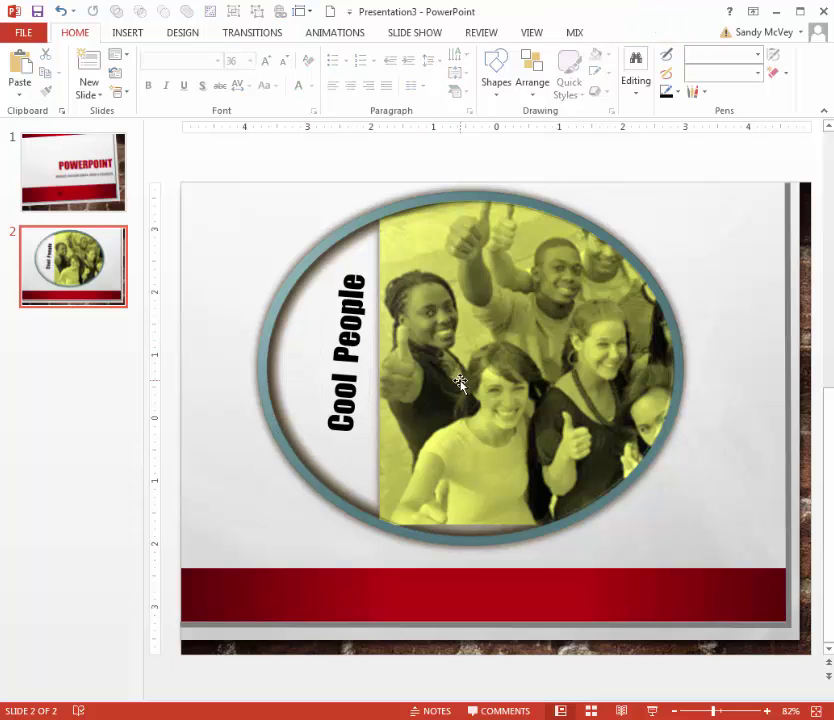
Add a third slide, draw a large Sun shape from Basic Shapes, and move it up-left
click(89, 62)
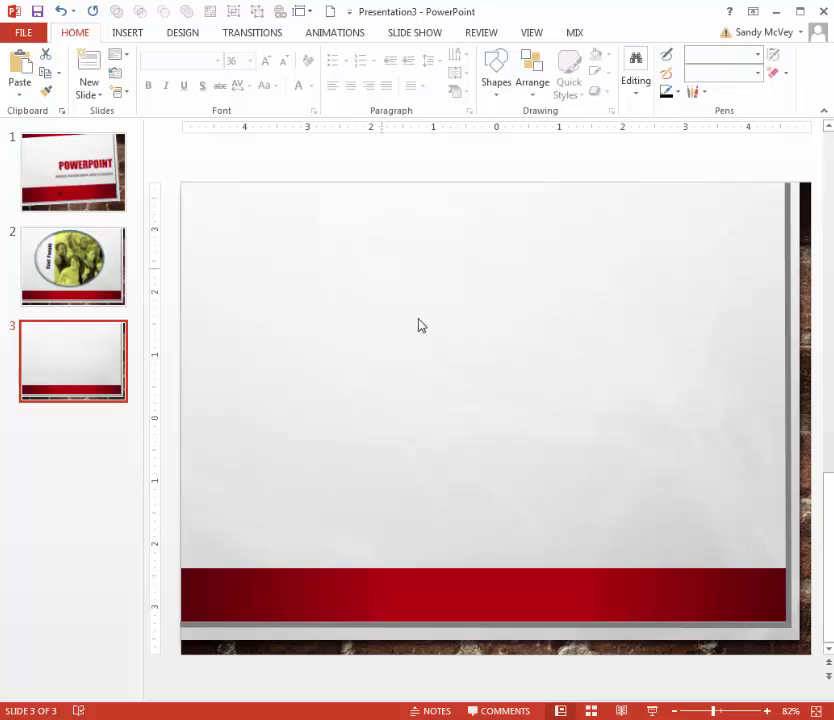
click(127, 33)
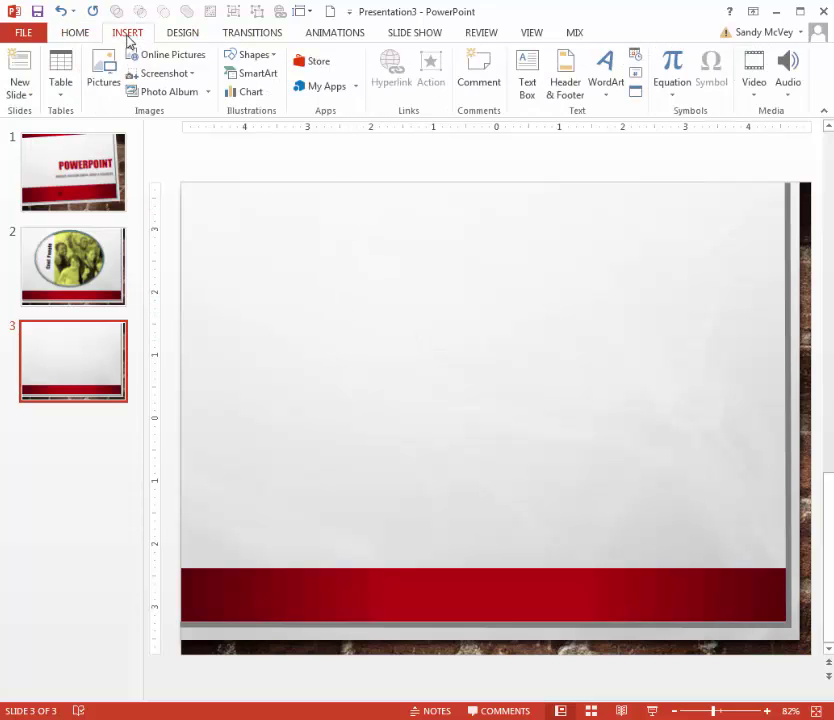
click(270, 55)
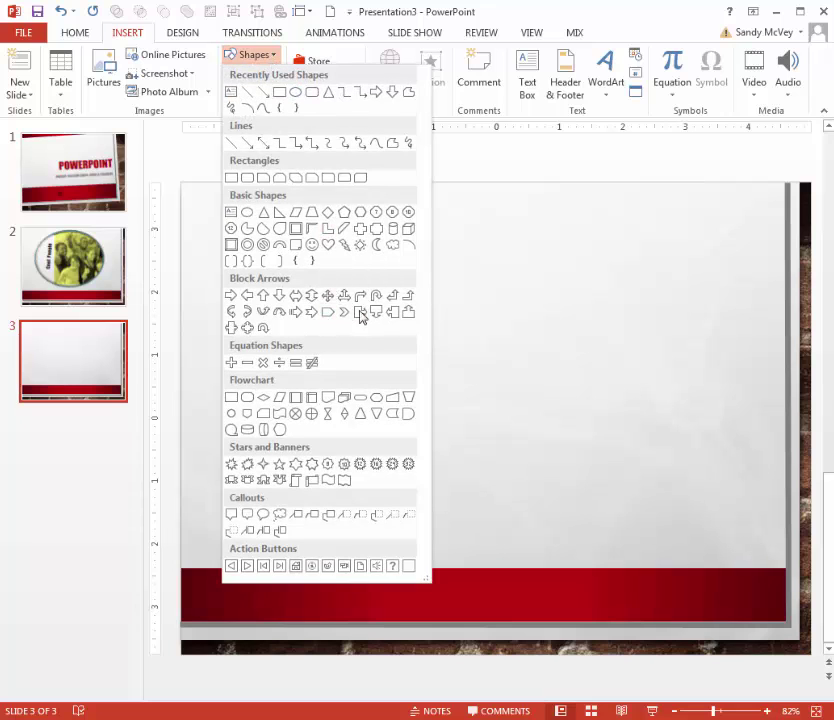
click(362, 248)
drag(343, 261, 617, 526)
drag(499, 424, 440, 351)
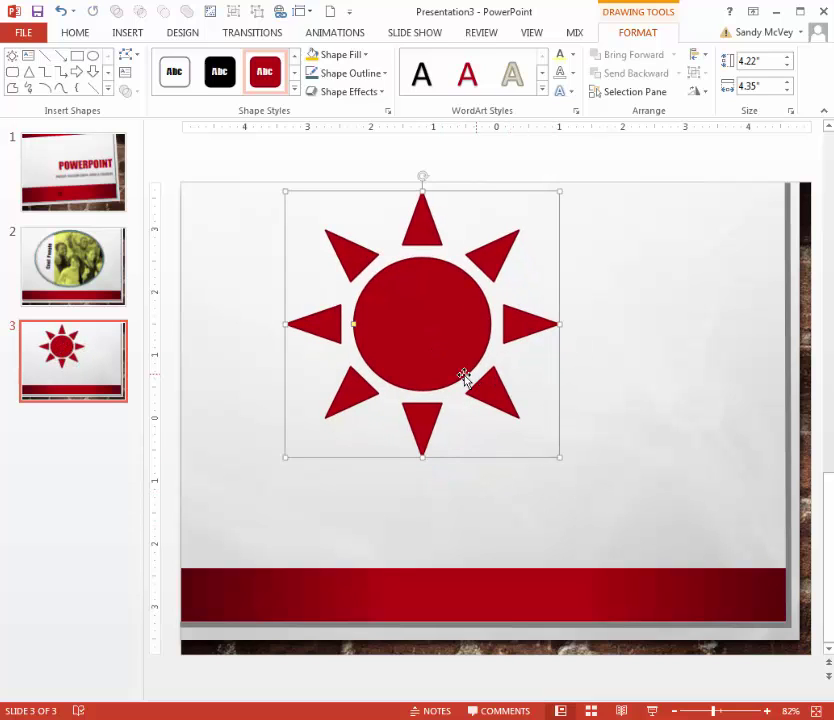
Replace the sun's solid red fill with the Slide3 stacked-books photo as a picture fill
right_click(438, 346)
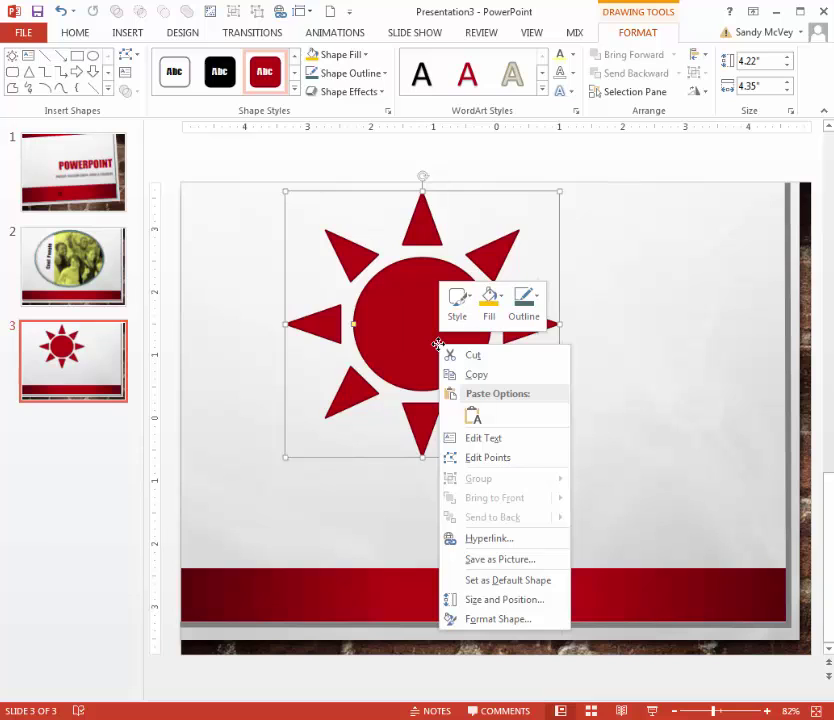
click(494, 620)
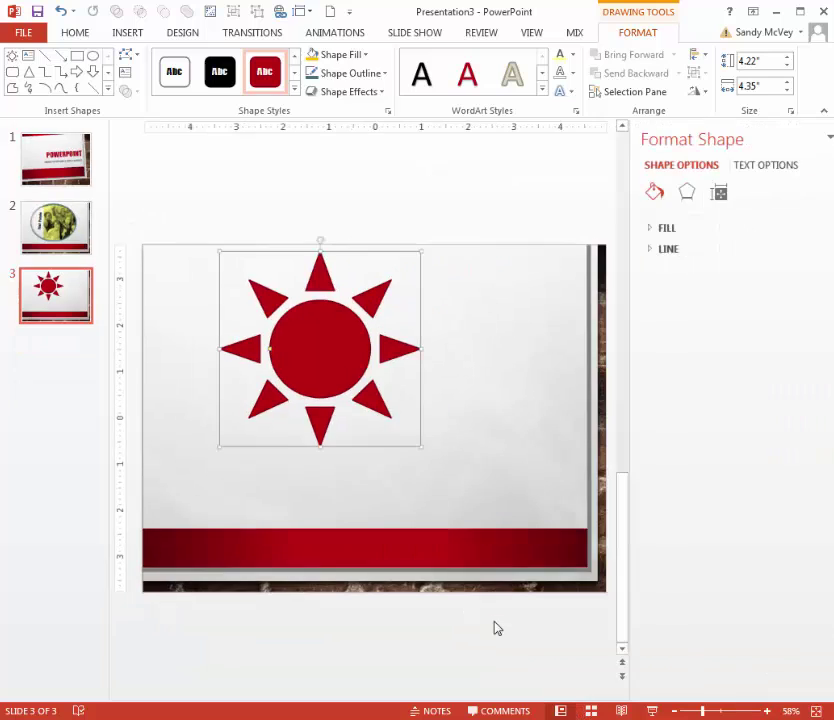
click(644, 232)
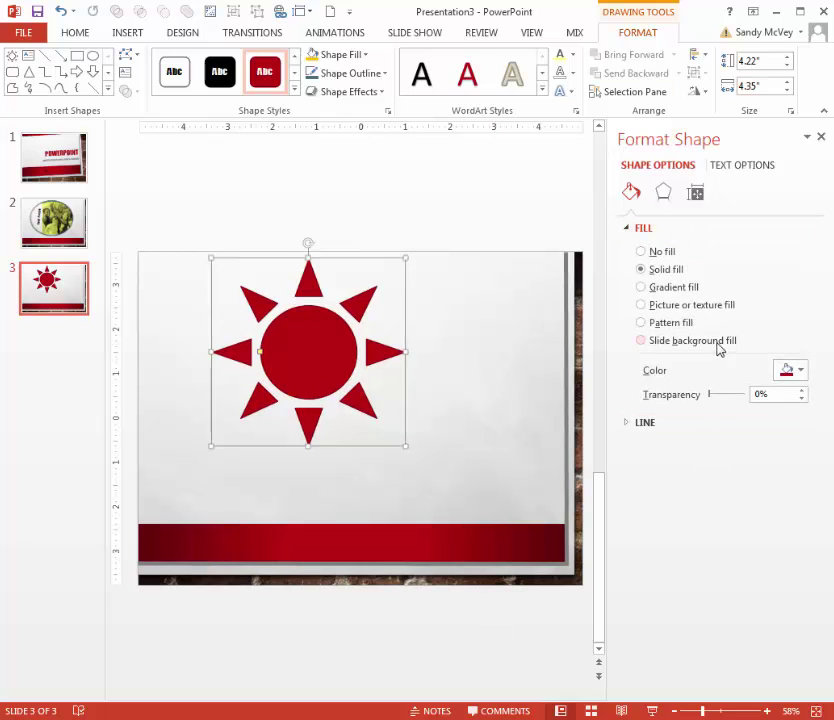
click(644, 306)
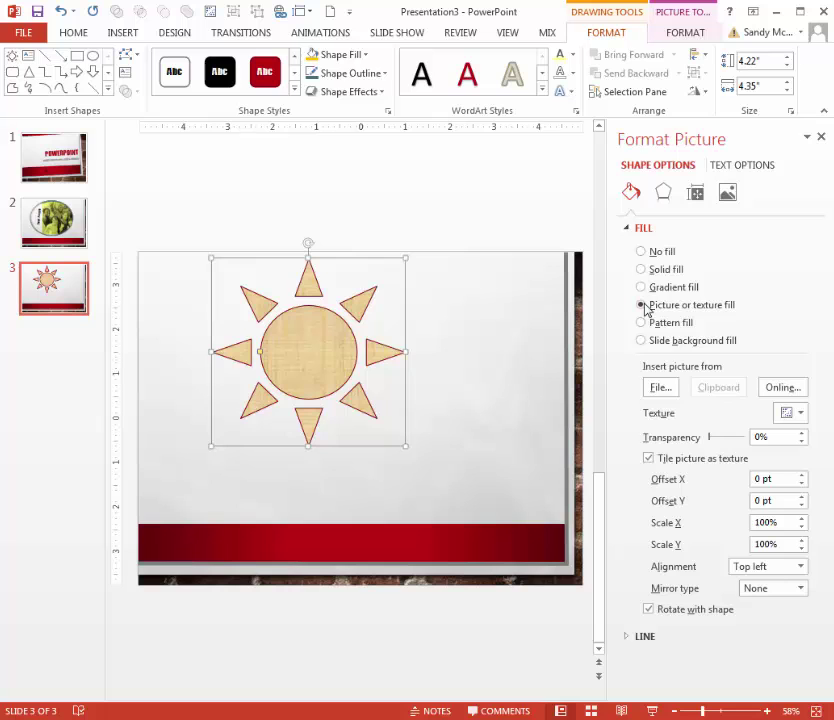
click(660, 390)
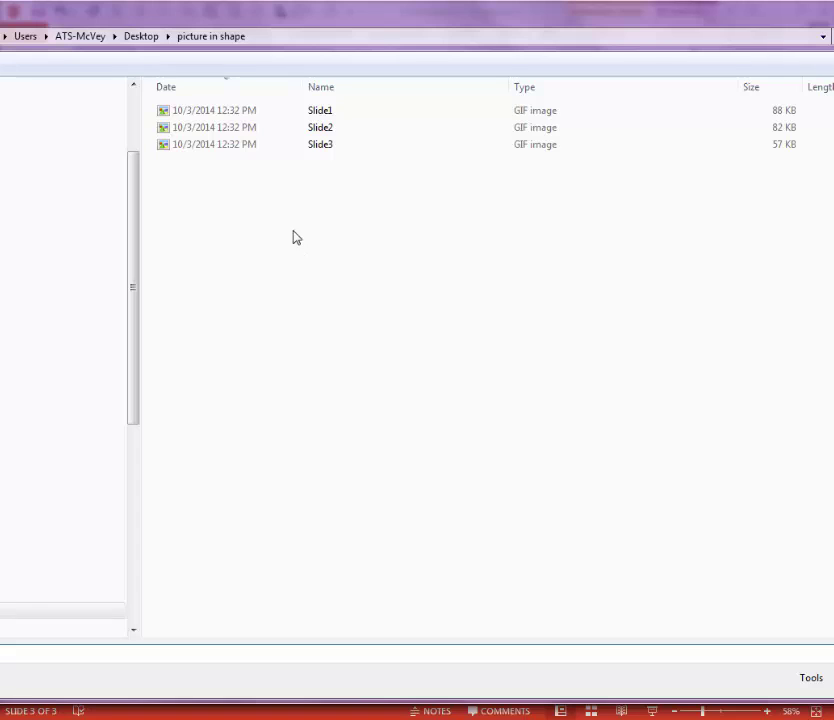
click(223, 144)
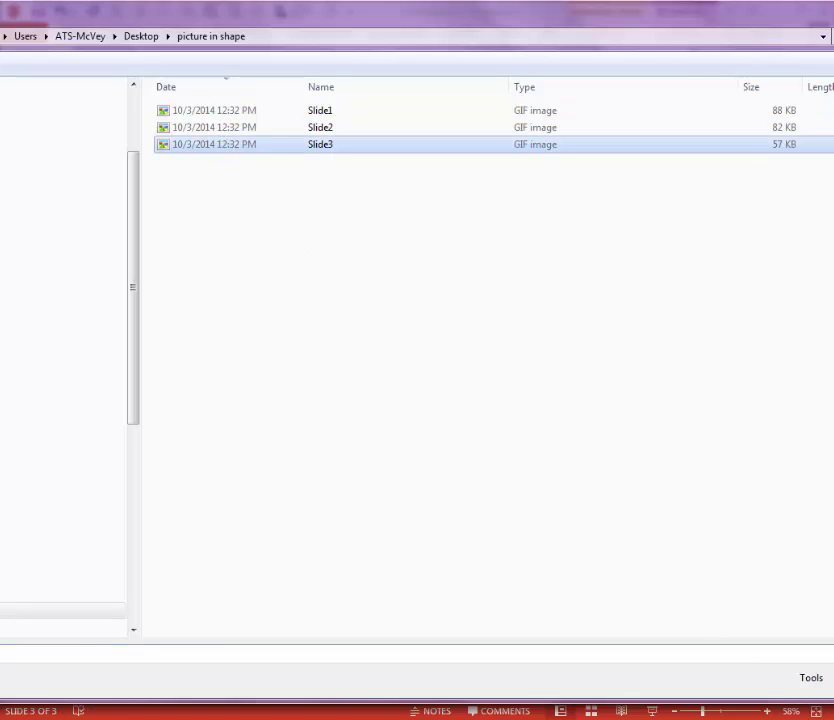
key(Return)
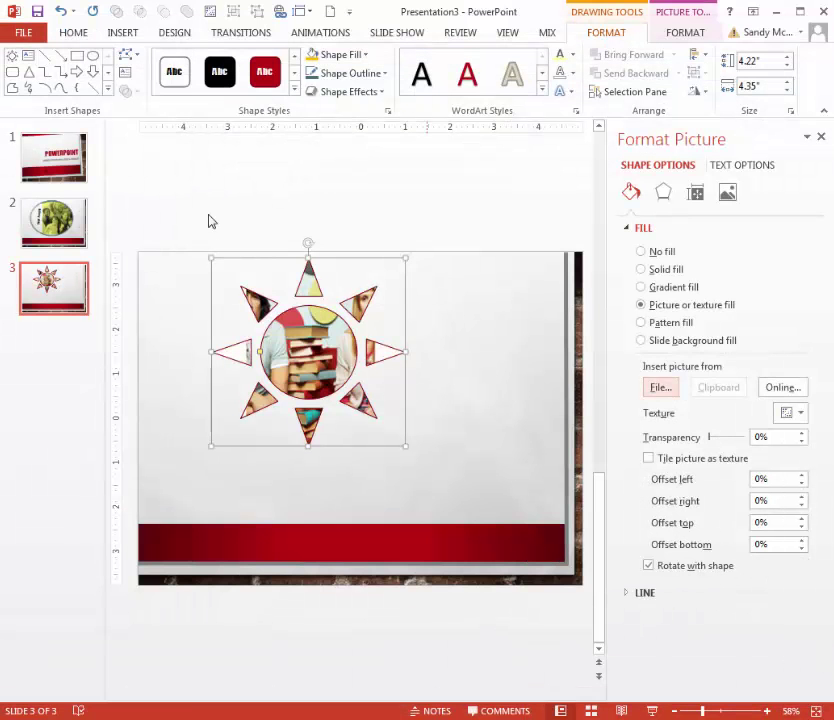
Nudge the sun, then crop and enlarge its photo to centre the young man's face
drag(341, 347, 349, 341)
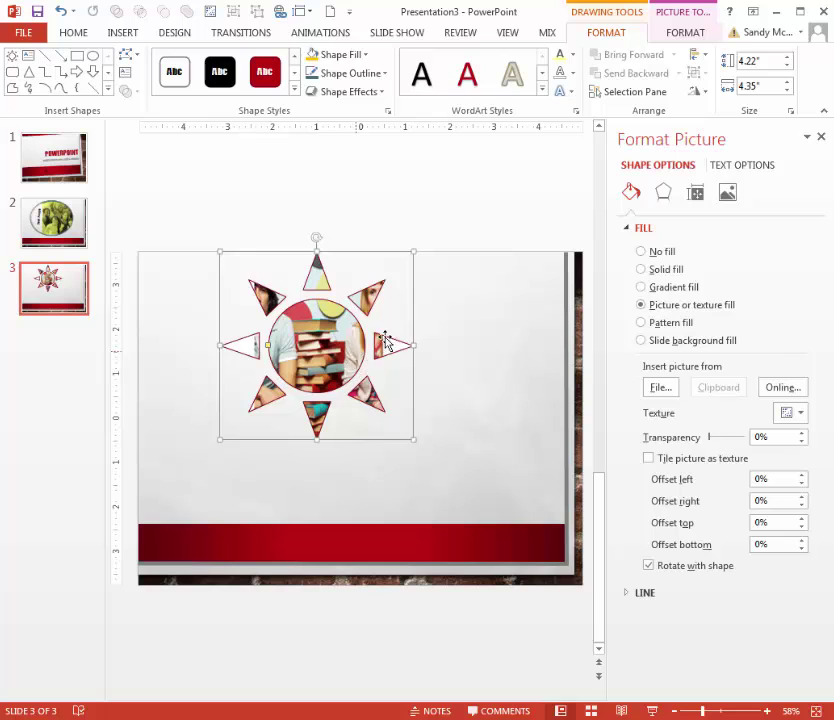
click(688, 36)
click(681, 64)
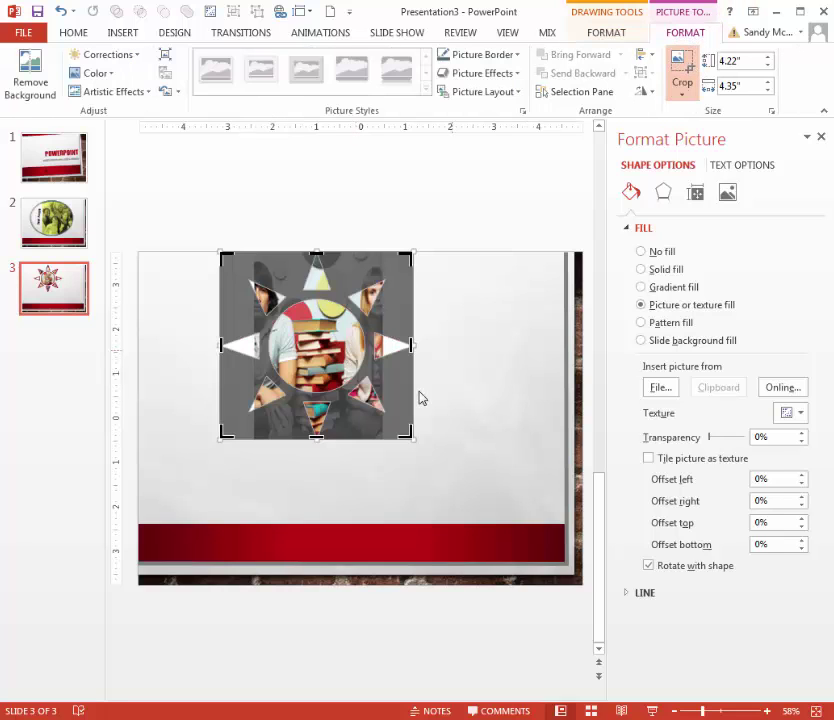
drag(309, 357, 268, 392)
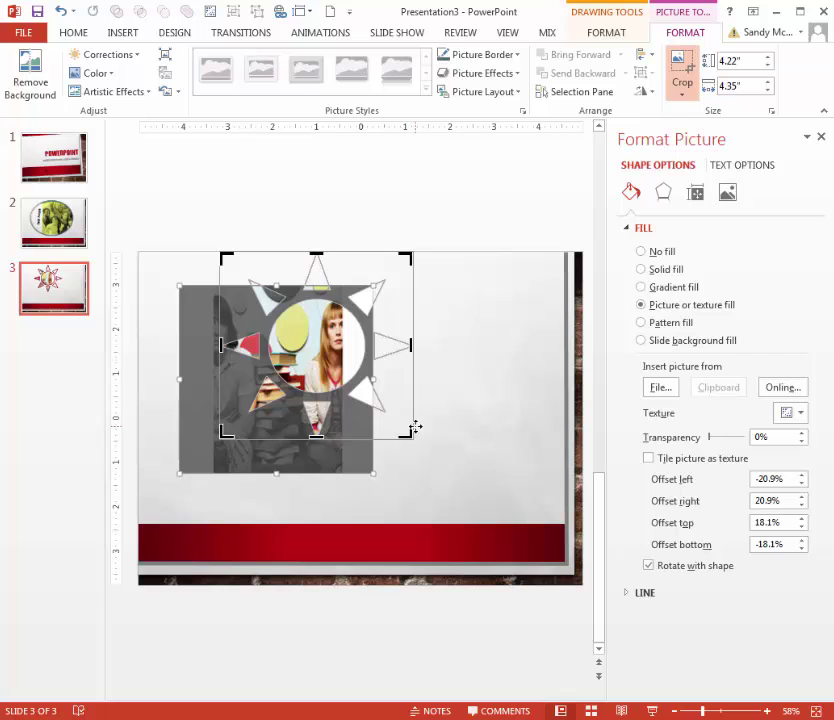
drag(313, 343, 324, 346)
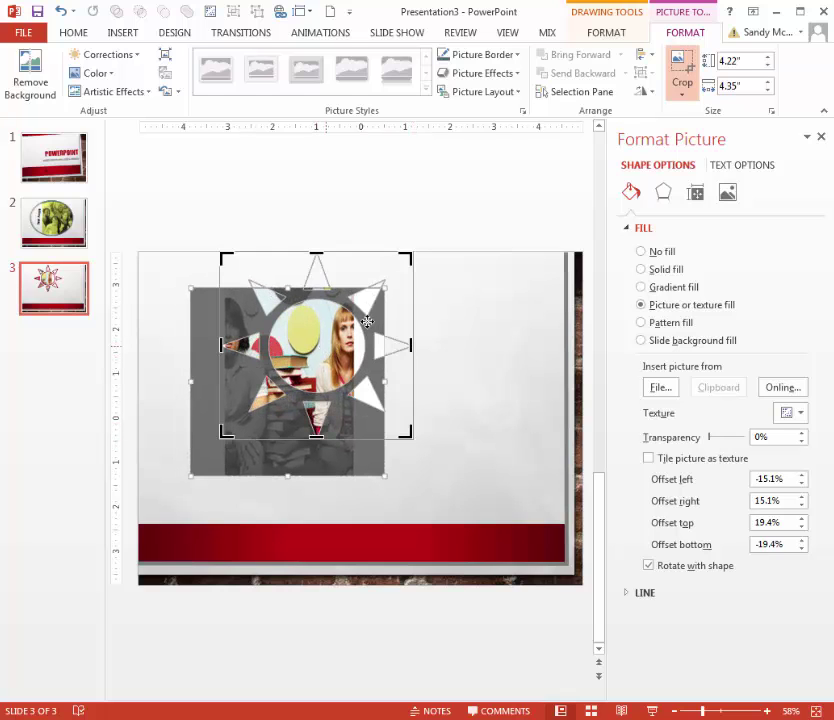
drag(386, 287, 432, 249)
drag(301, 338, 340, 373)
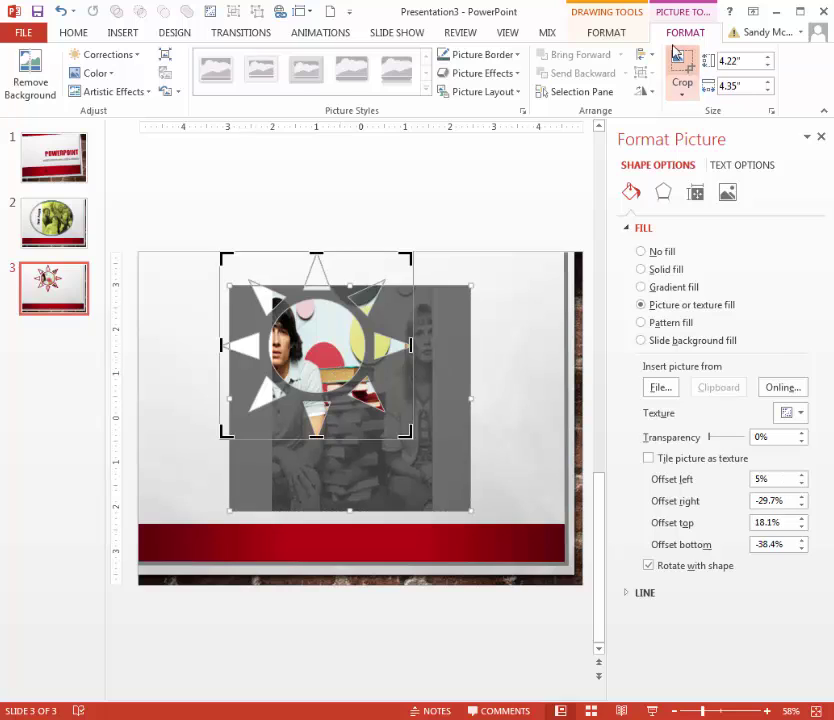
click(681, 75)
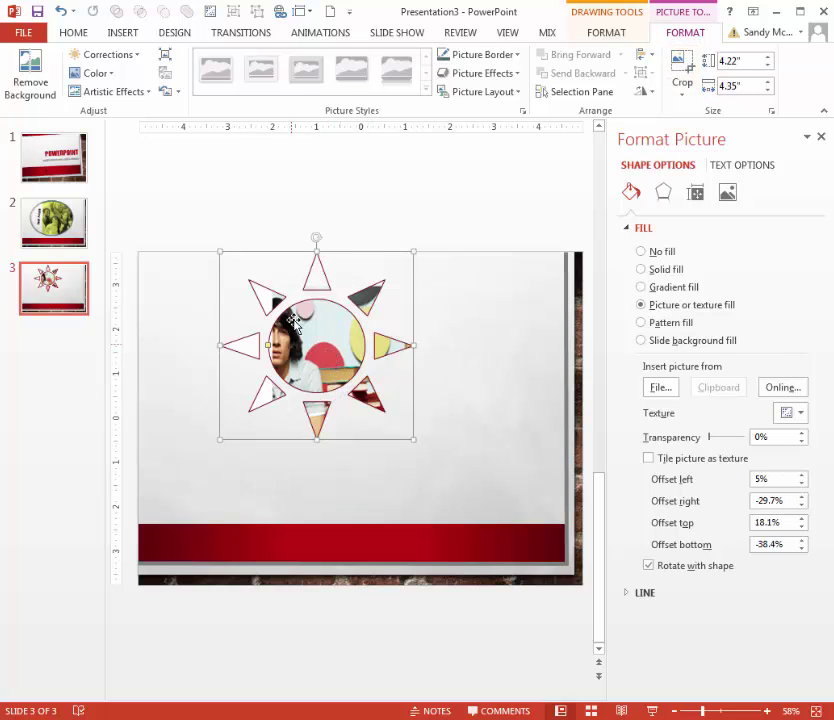
Choose the Slide2 grass photo as the sun's new picture fill
click(658, 388)
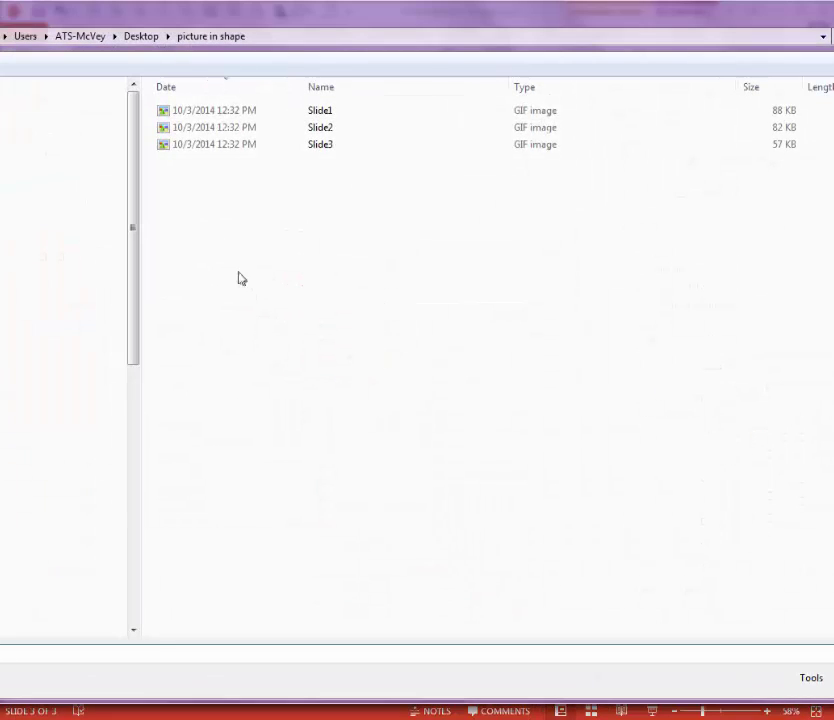
click(222, 127)
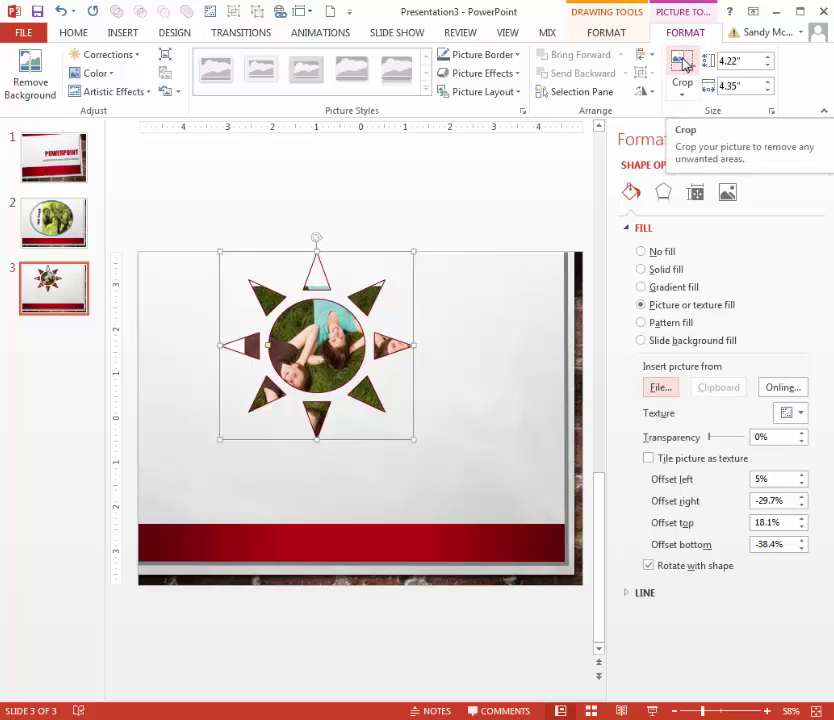
Widen the sun to 5", crop its photo to the circle of friends, and shift it lower
drag(412, 250, 441, 250)
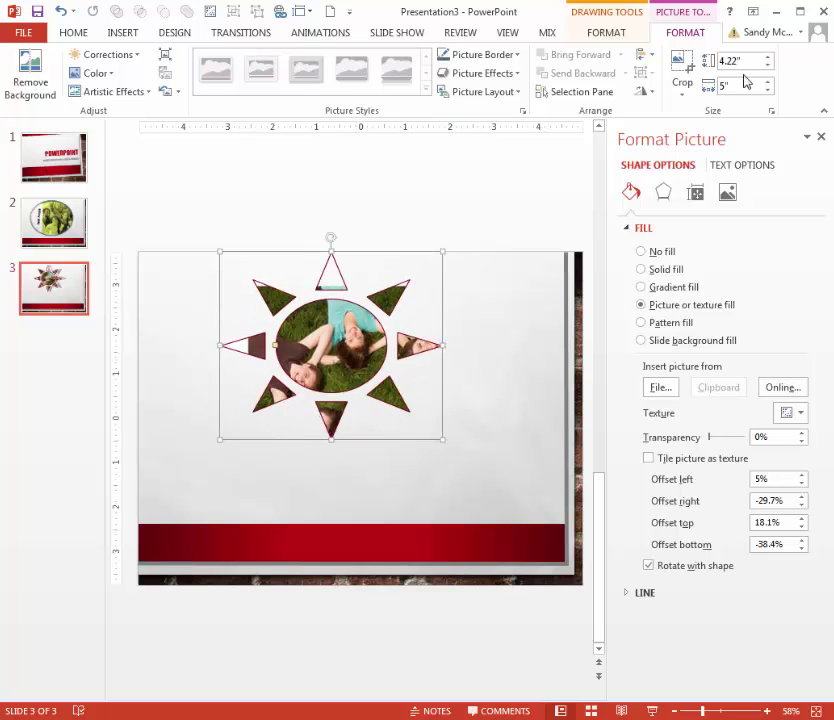
click(684, 70)
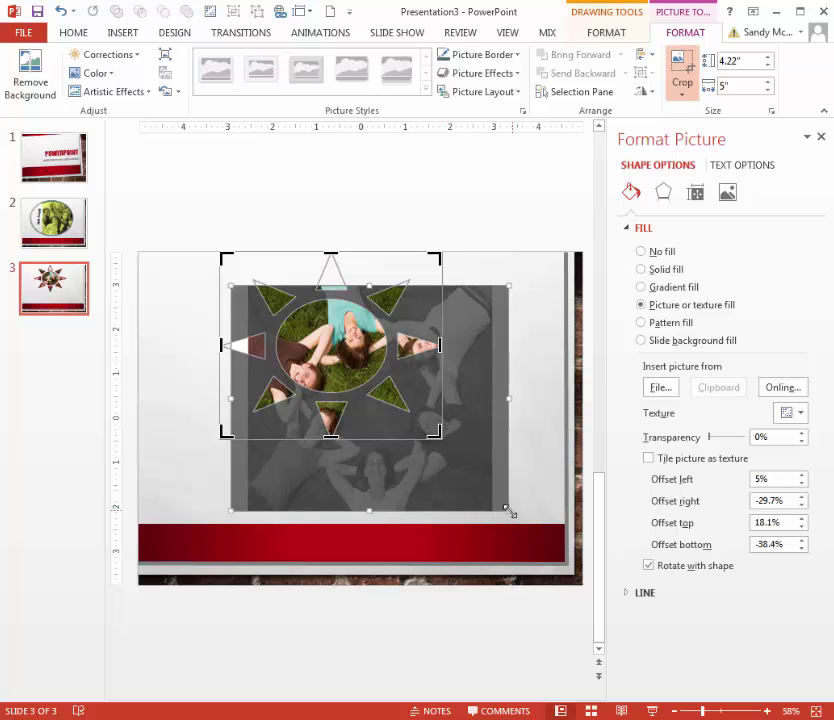
drag(505, 511, 421, 395)
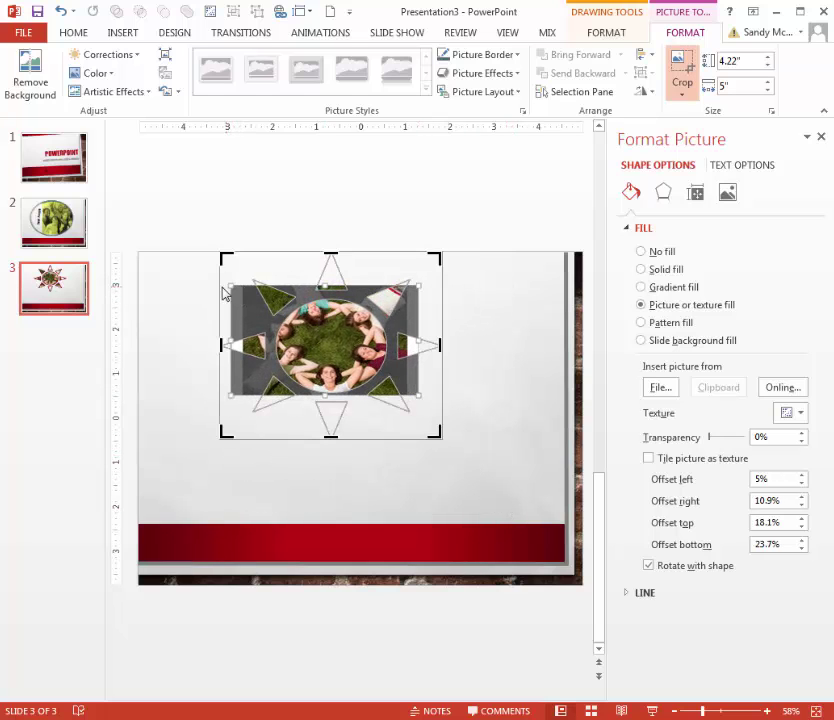
drag(228, 343, 239, 340)
click(687, 67)
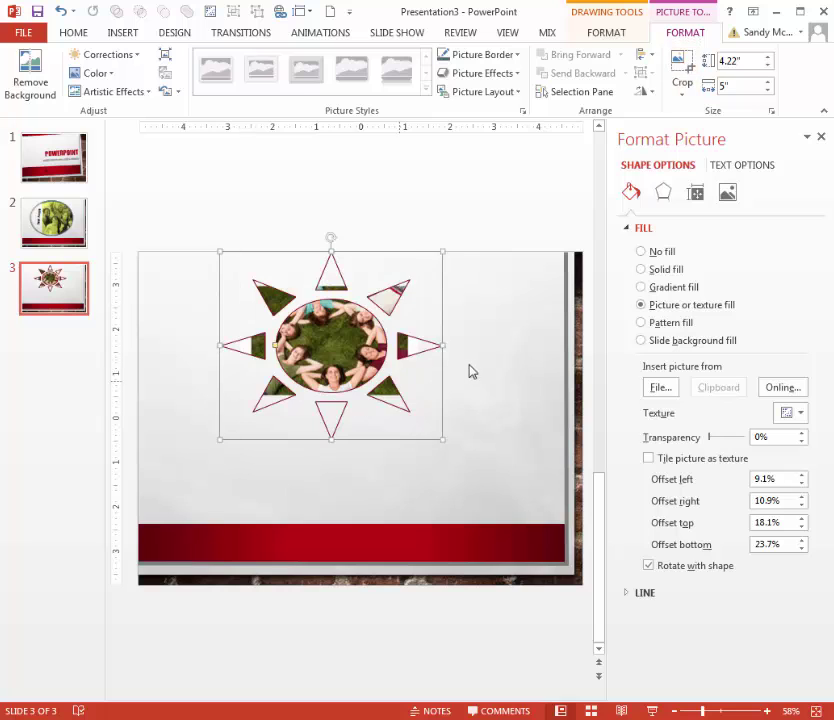
key(Escape)
drag(350, 358, 343, 395)
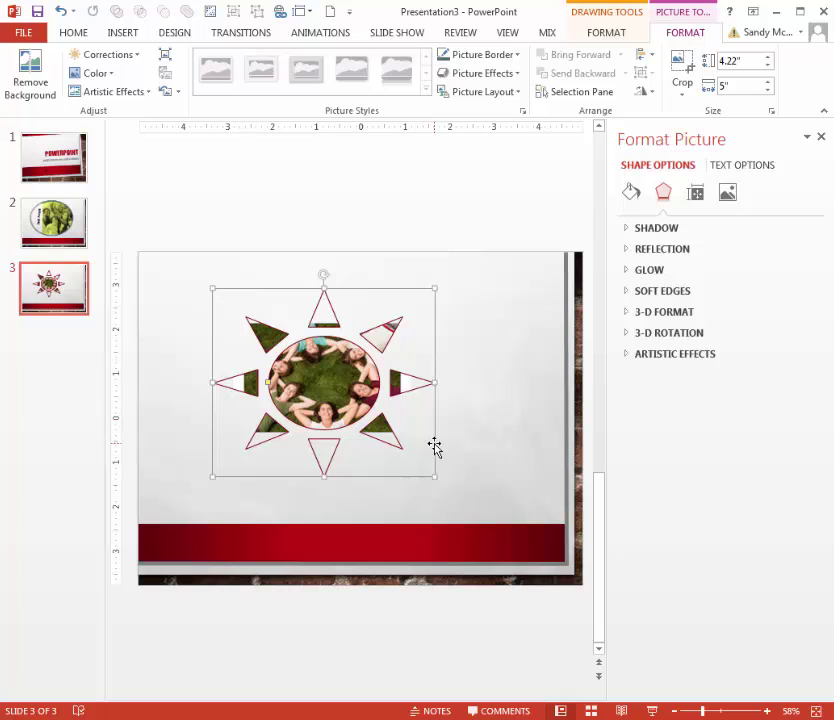
Switch back to slide 2 with the Cool People group photo
click(90, 227)
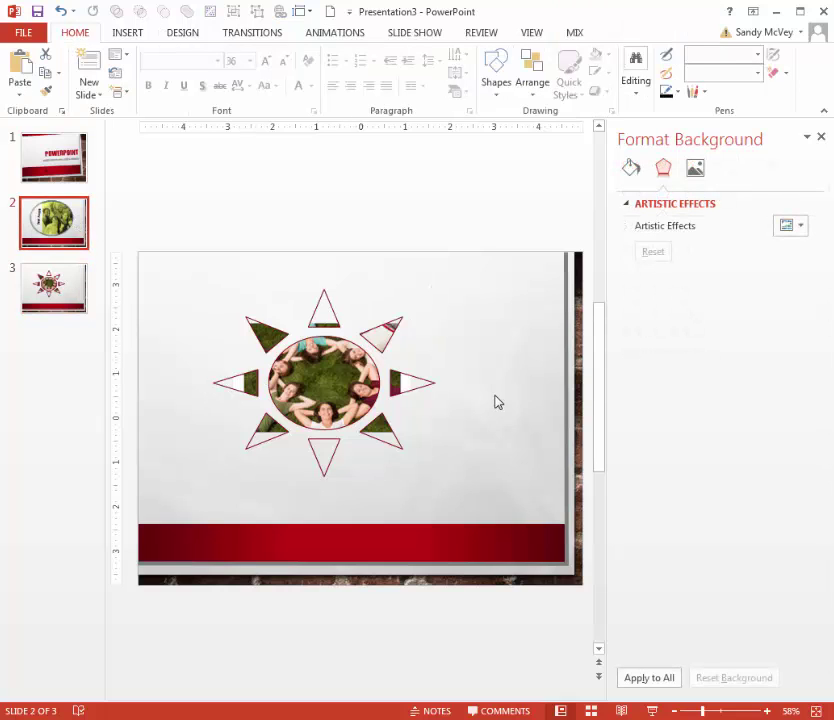